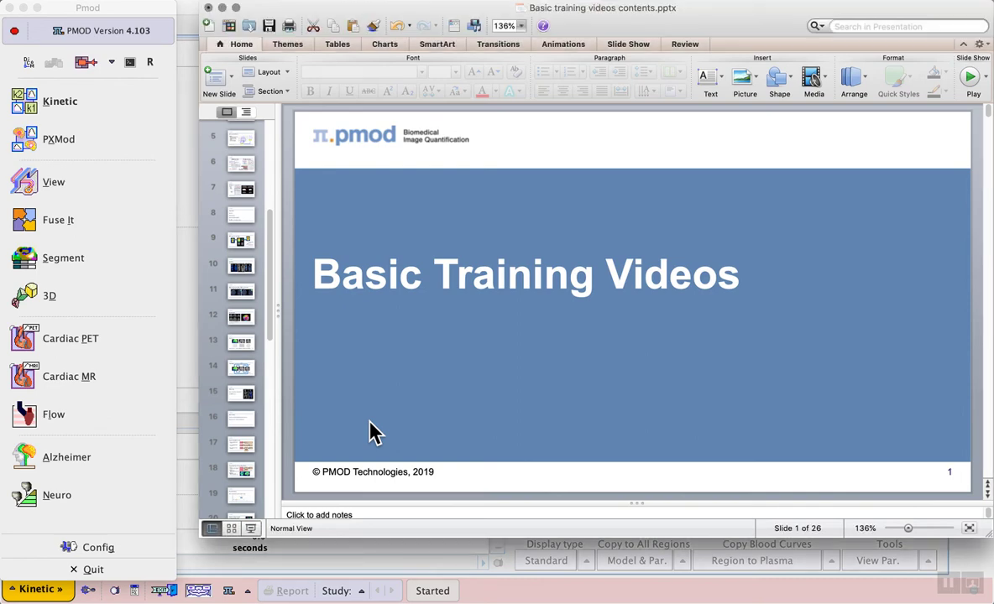
Move through slide 16 to slide 17 (Compartment Model Structures), then launch General Kinetic Modeling.
left_click(242, 423)
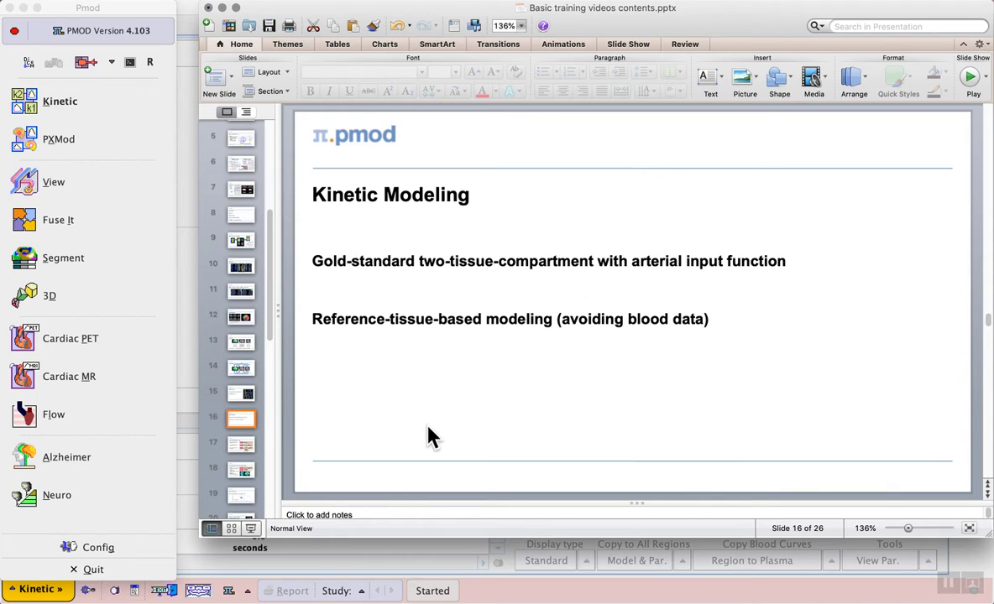
left_click(242, 447)
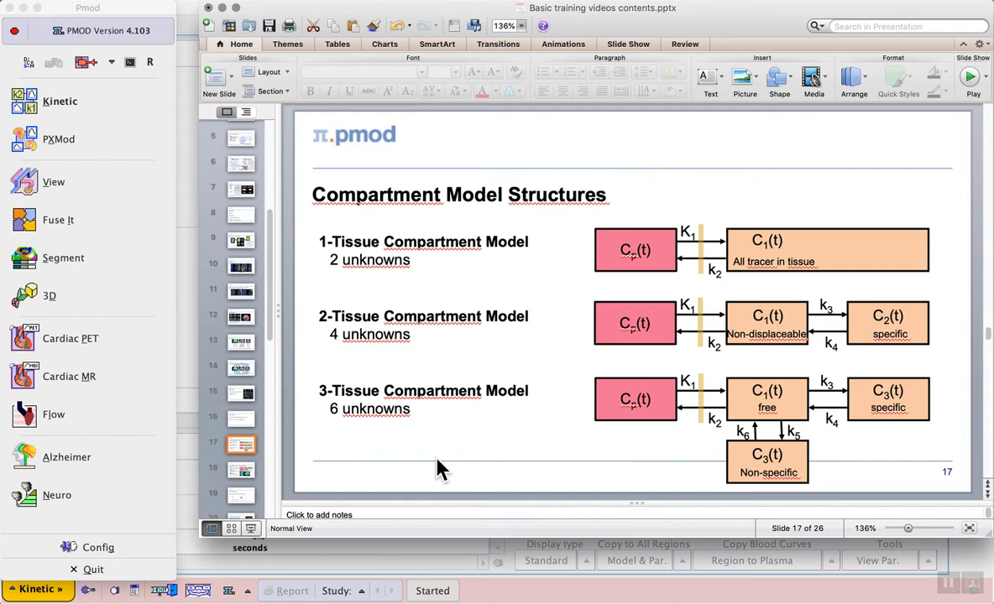
left_click(130, 107)
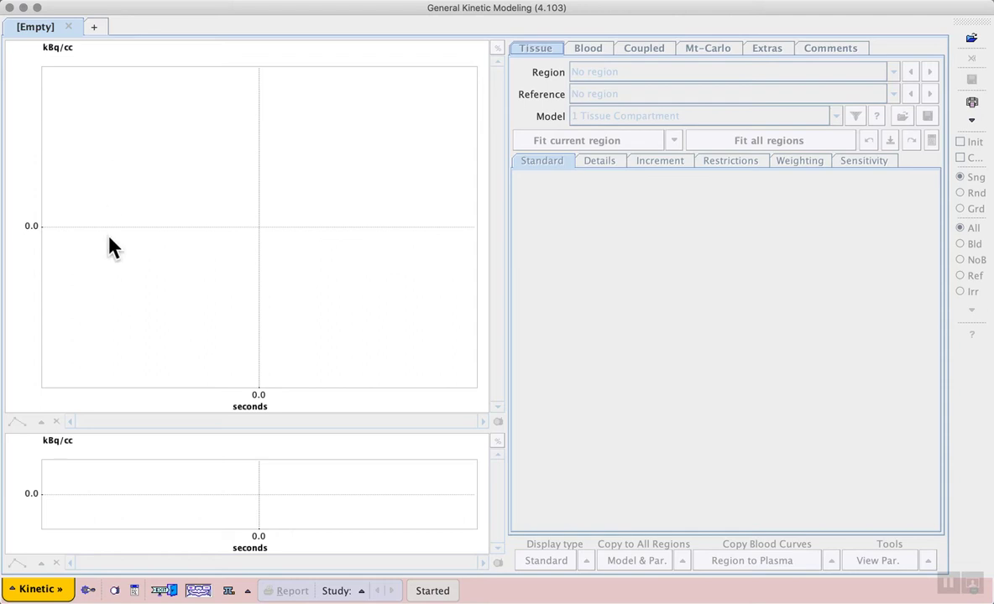
Retrieve the FDG-PET-atlas-VOIs tissue time-activity curves from the database.
left_click(54, 588)
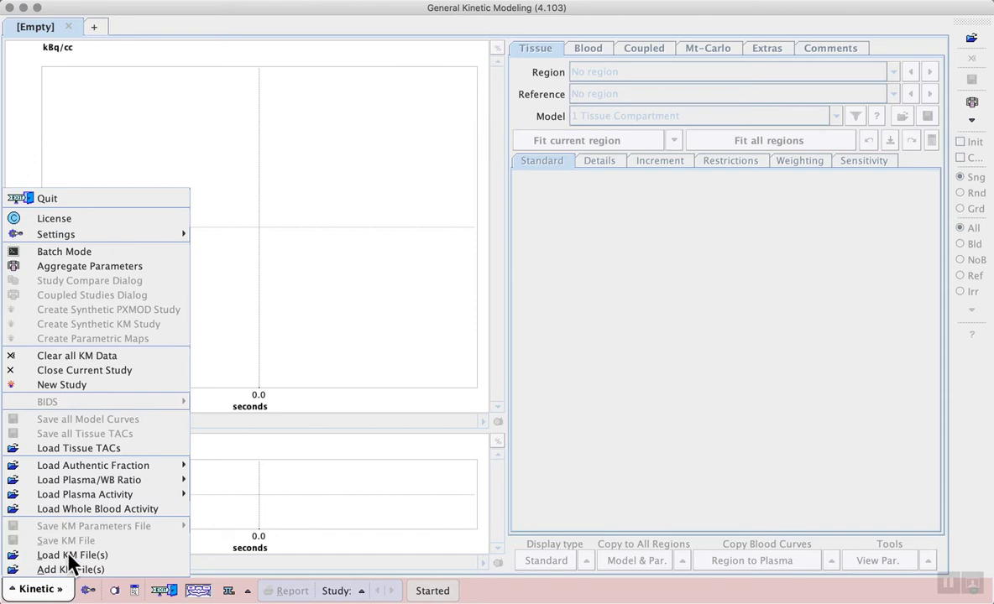
left_click(154, 451)
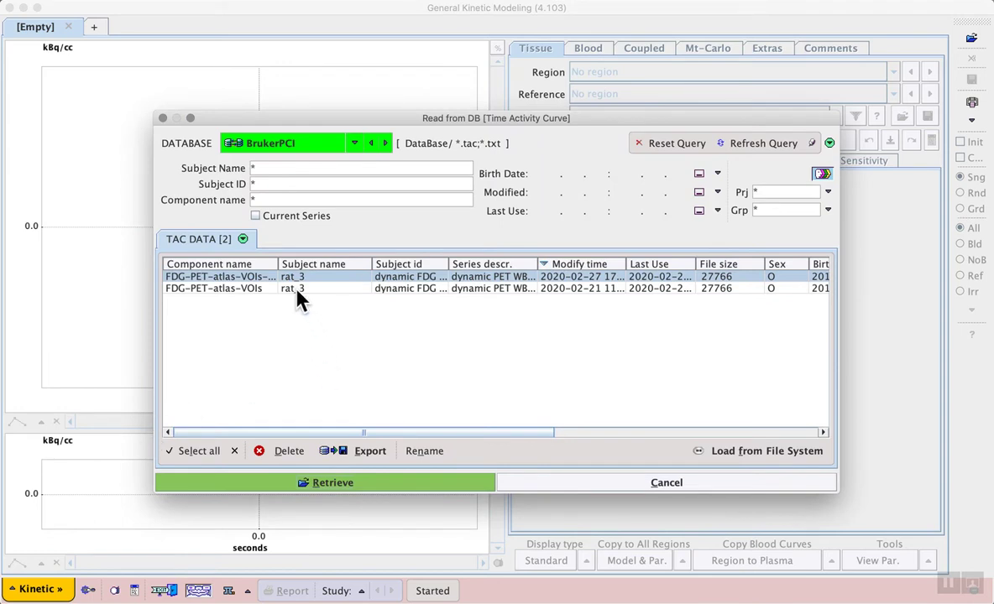
left_click_drag(277, 263, 342, 286)
left_click(252, 289)
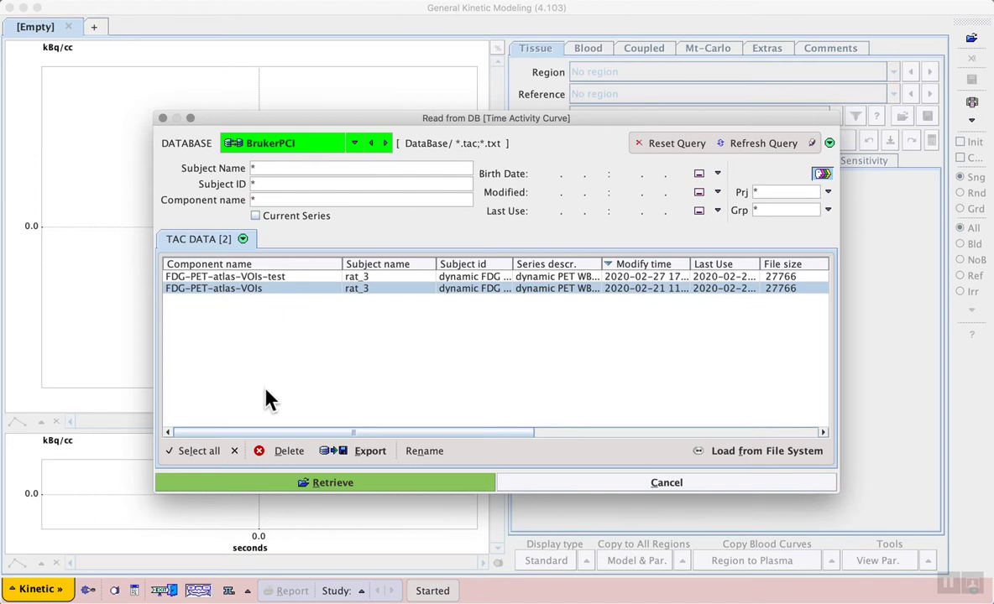
left_click(329, 484)
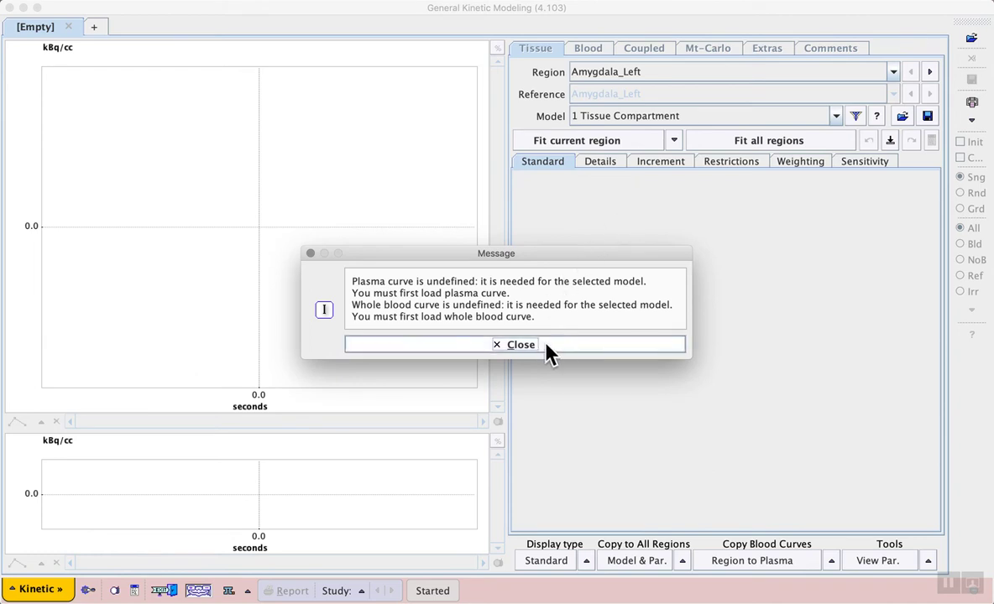
Dismiss the missing-curve warning and review the region and model lists, keeping Amygdala_Left and 1 Tissue Compartment.
left_click(521, 345)
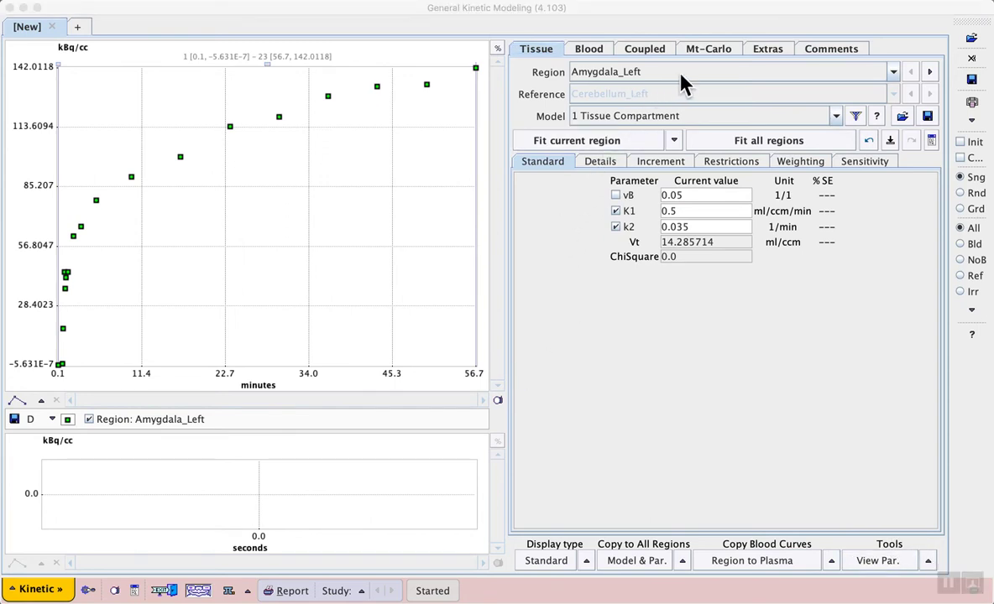
left_click(893, 72)
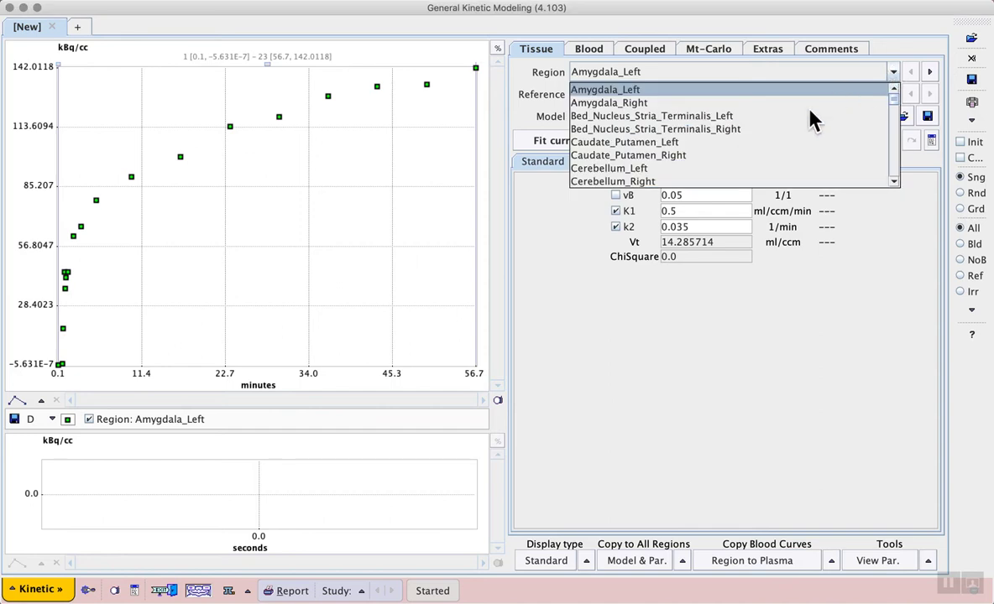
scroll(805, 126, "down", 3)
scroll(804, 140, "down", 4)
scroll(804, 140, "up", 7)
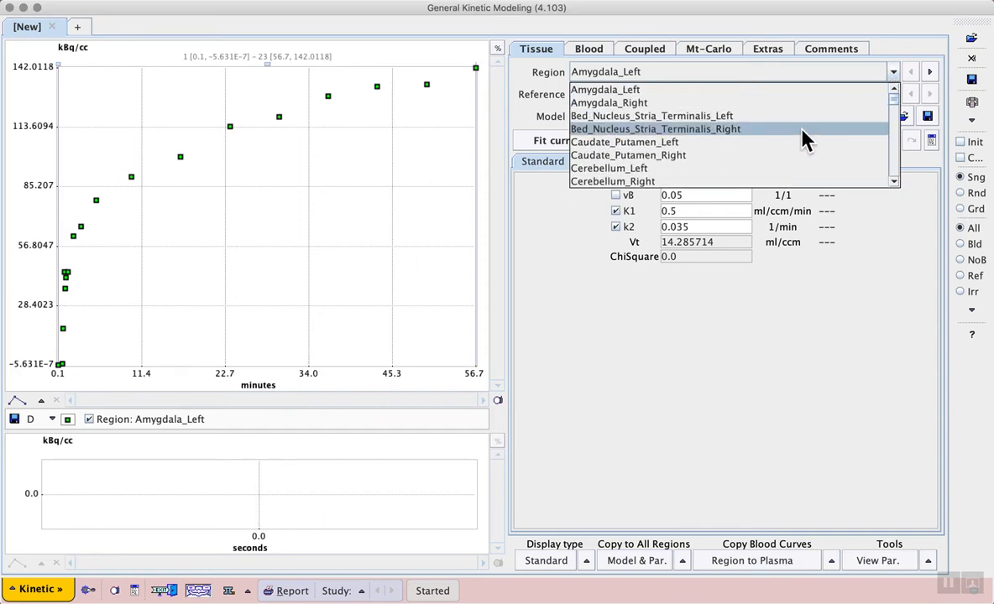
left_click(613, 101)
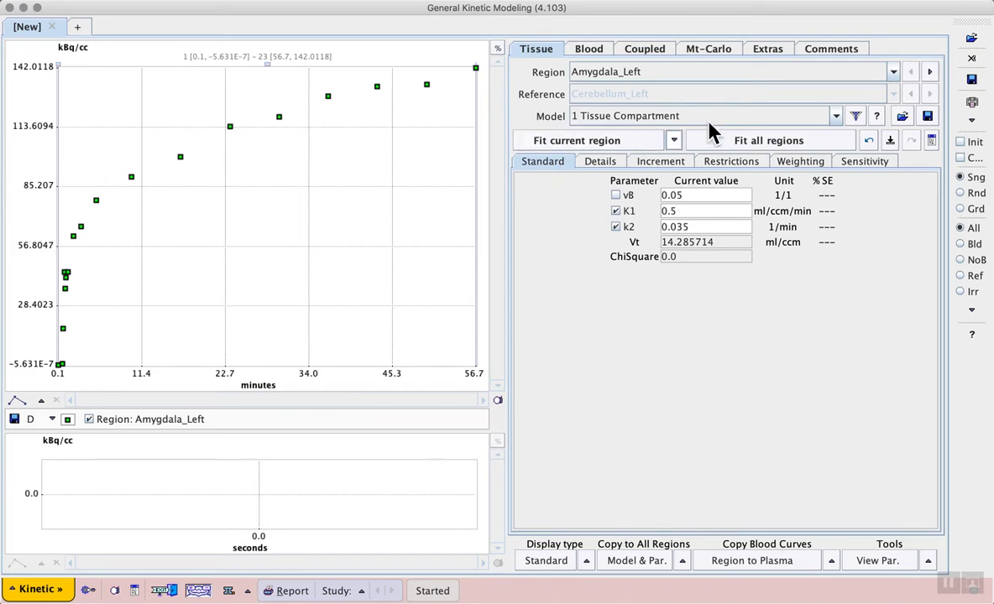
left_click(837, 118)
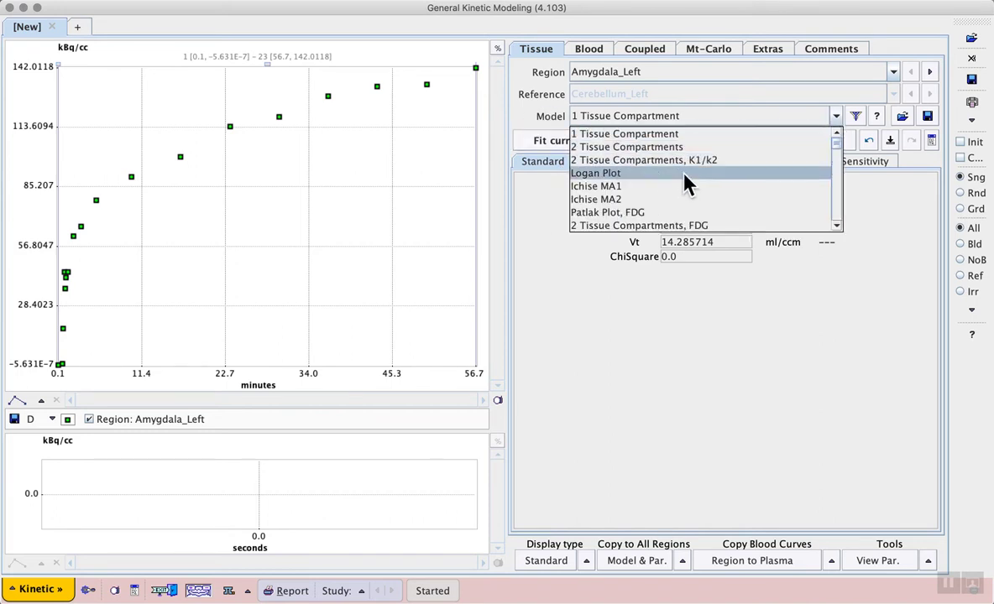
left_click(585, 315)
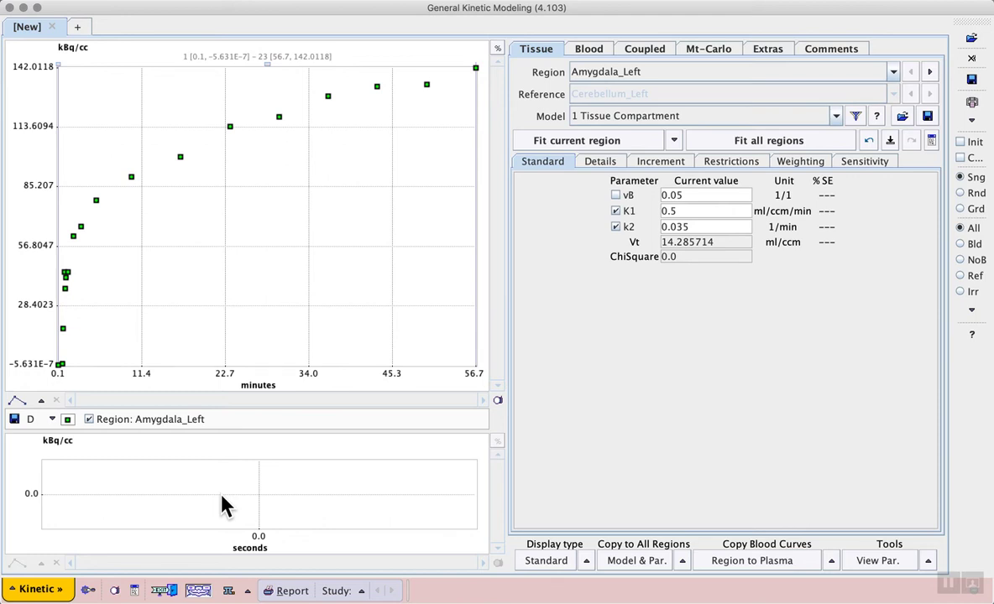
left_click(54, 591)
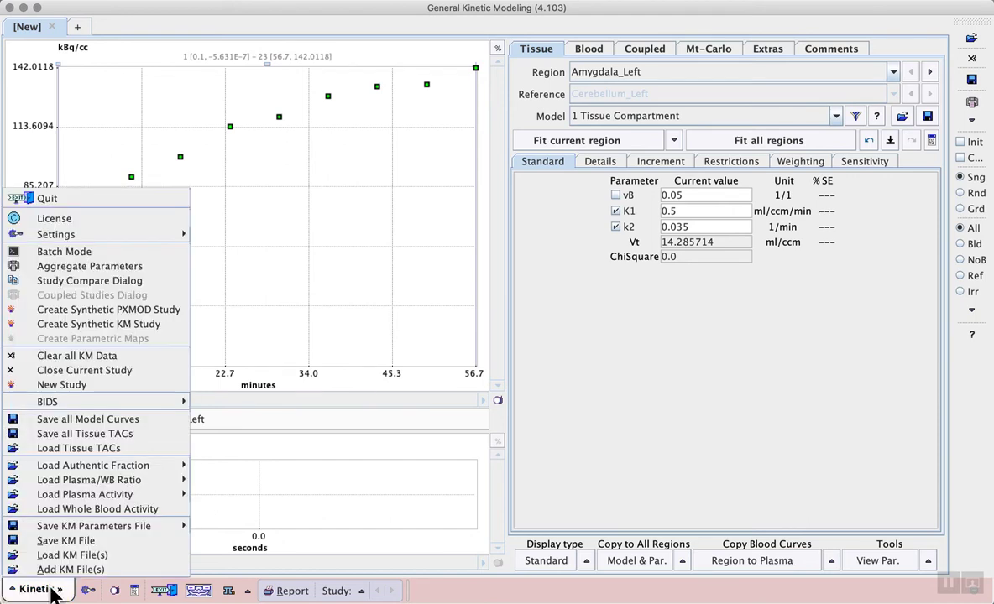
Load FDG-activity-in-whole-blood from the database as the whole blood activity curve.
left_click(178, 514)
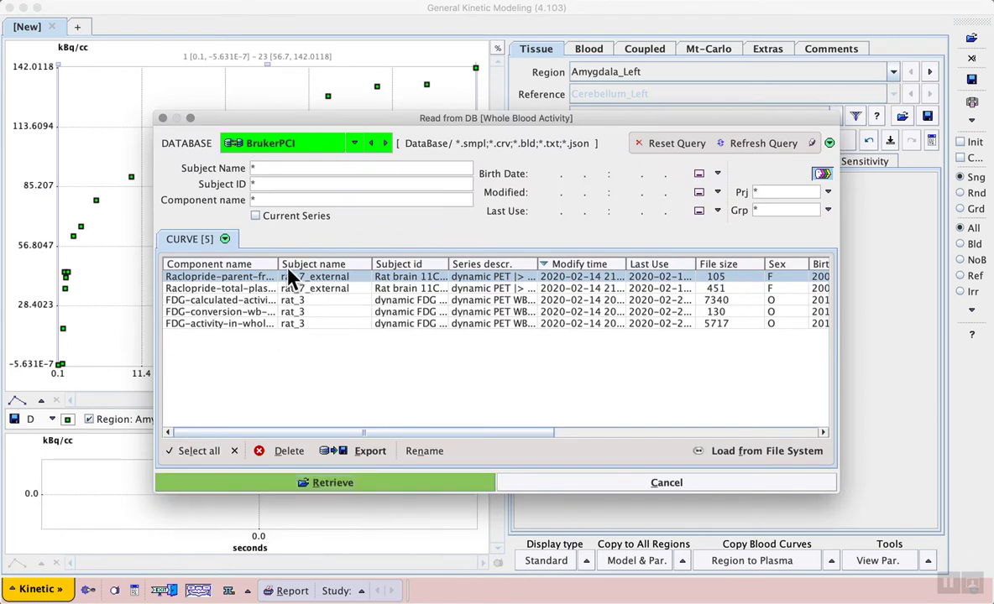
left_click_drag(278, 264, 417, 263)
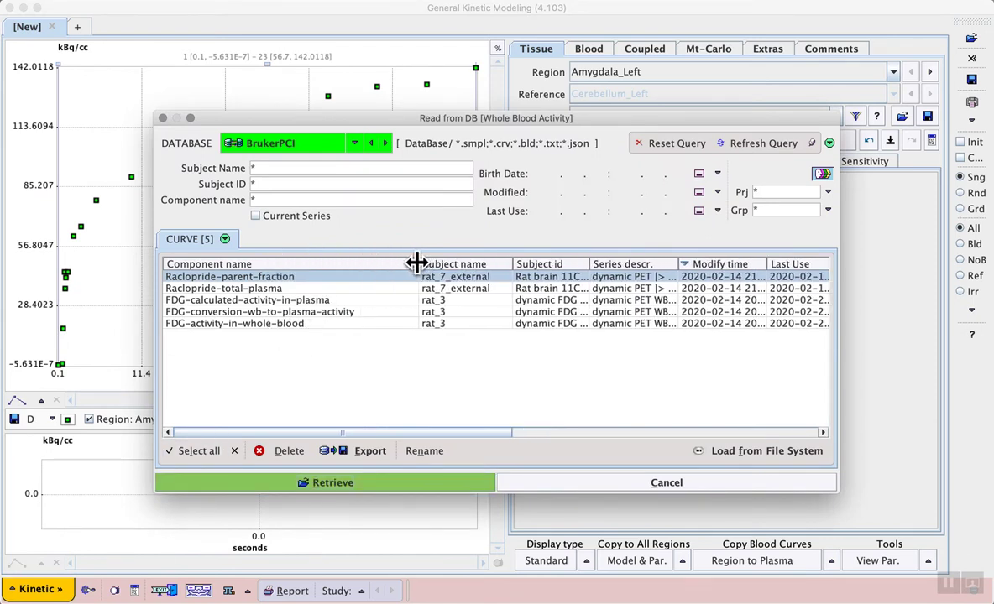
left_click(245, 326)
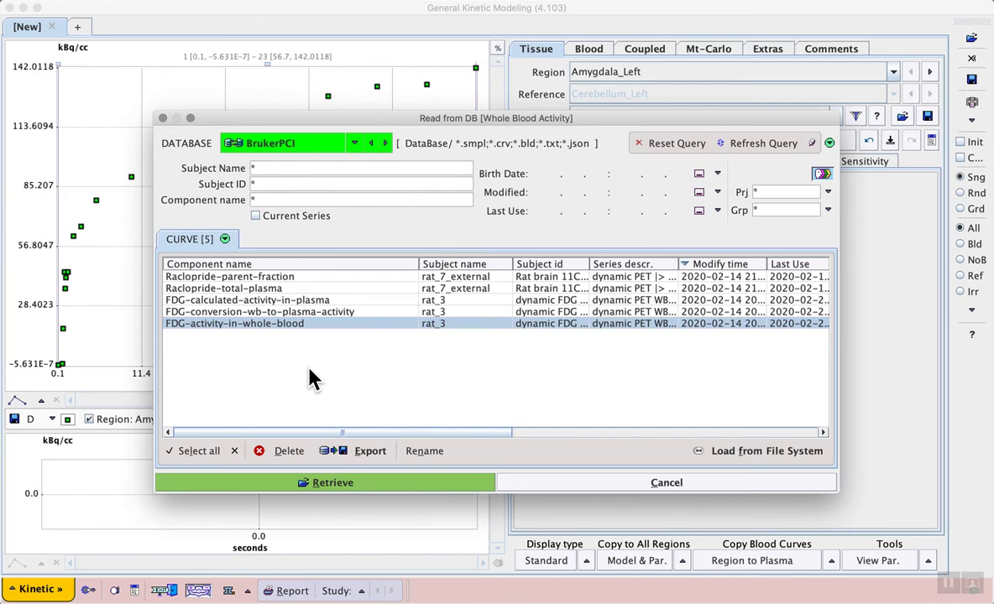
left_click(335, 485)
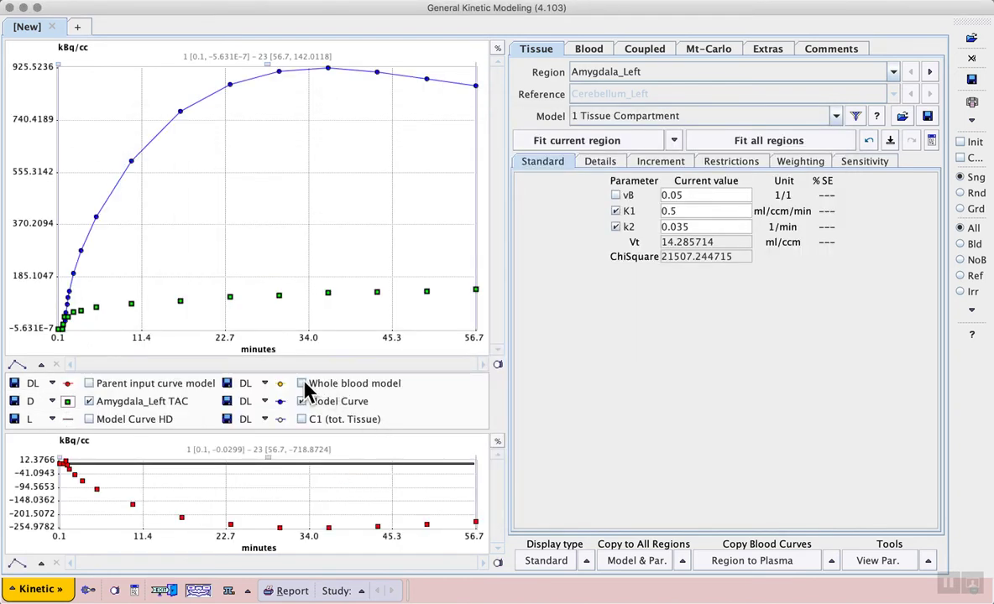
Tick the Whole blood model checkbox to plot the whole-blood curve in yellow.
left_click(302, 383)
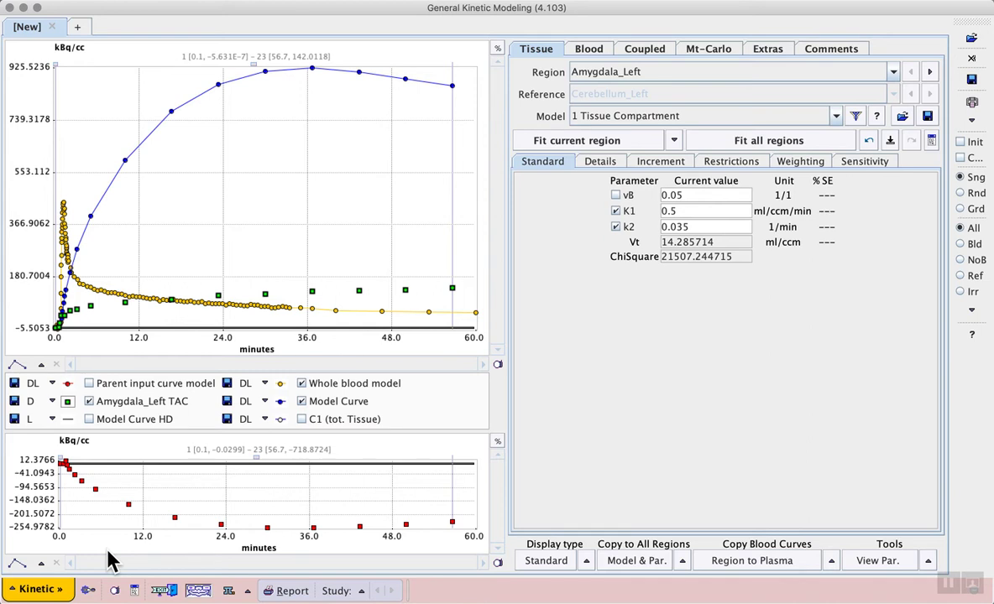
left_click(57, 589)
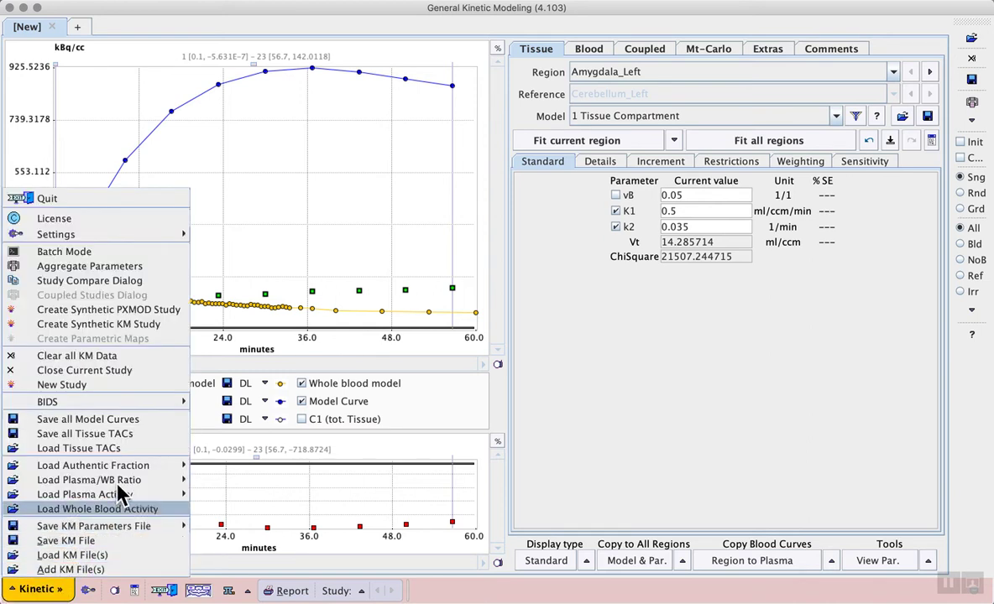
Load FDG-conversion-wb-to-plasma-activity as the parent plasma/whole-blood ratio and show the parent input curve.
mouse_move(154, 476)
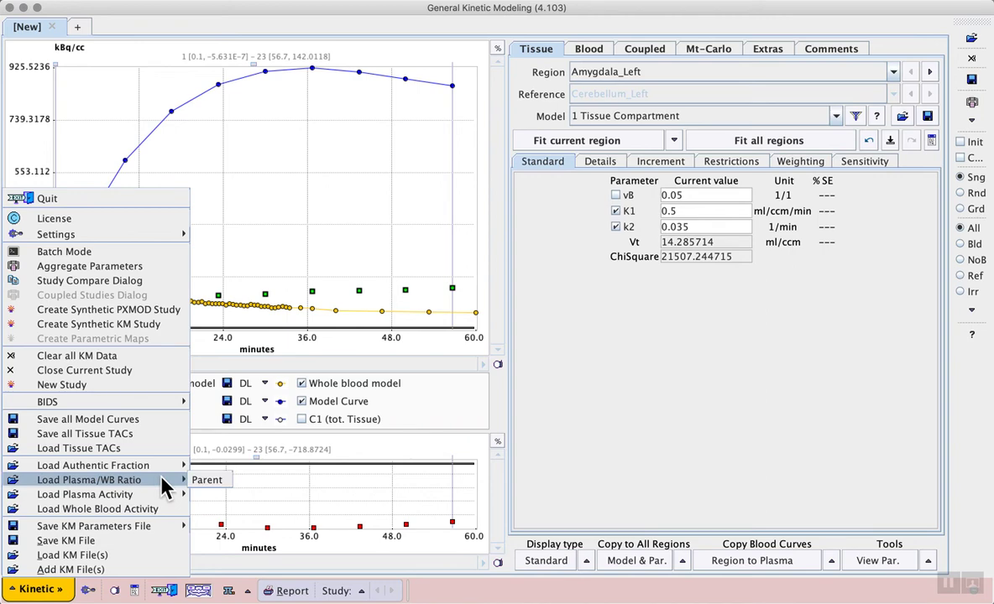
left_click(212, 481)
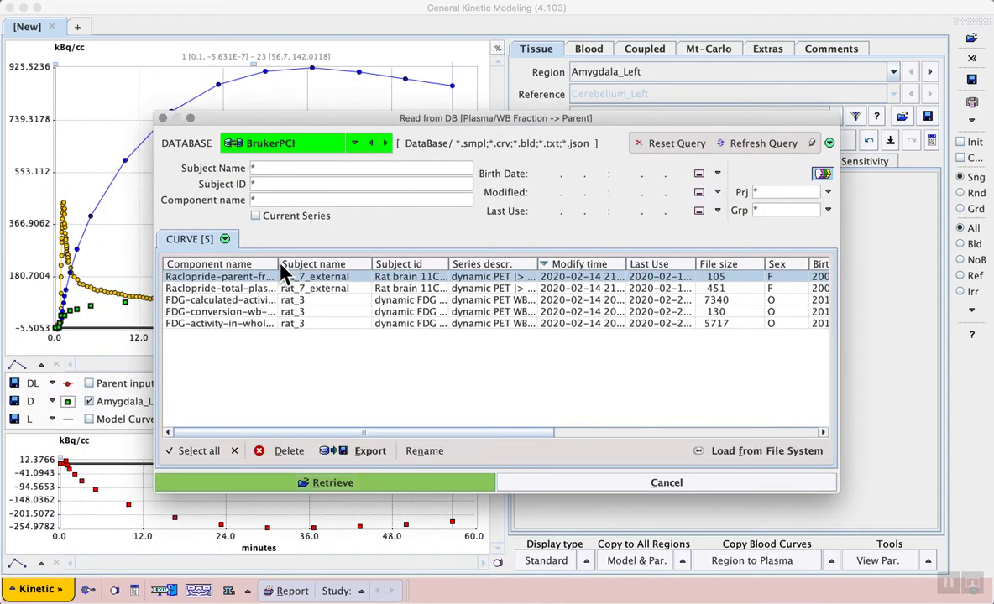
left_click_drag(277, 258, 398, 255)
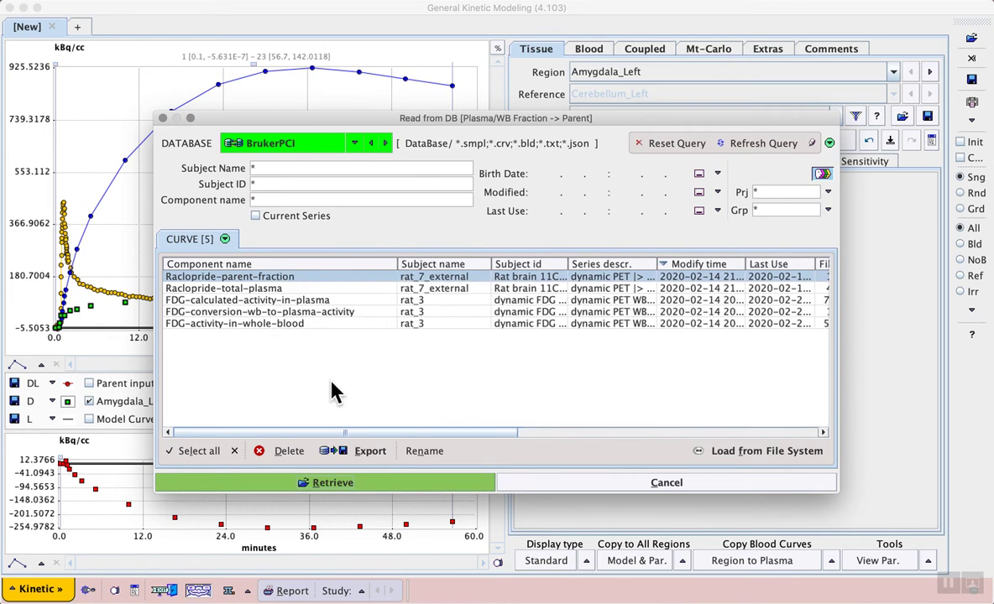
left_click(258, 311)
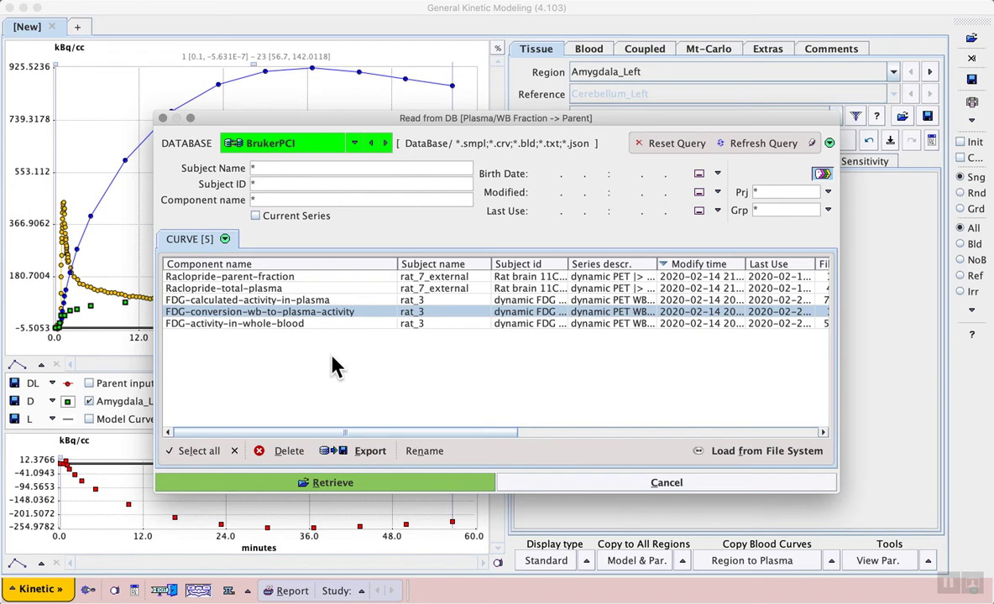
left_click(344, 483)
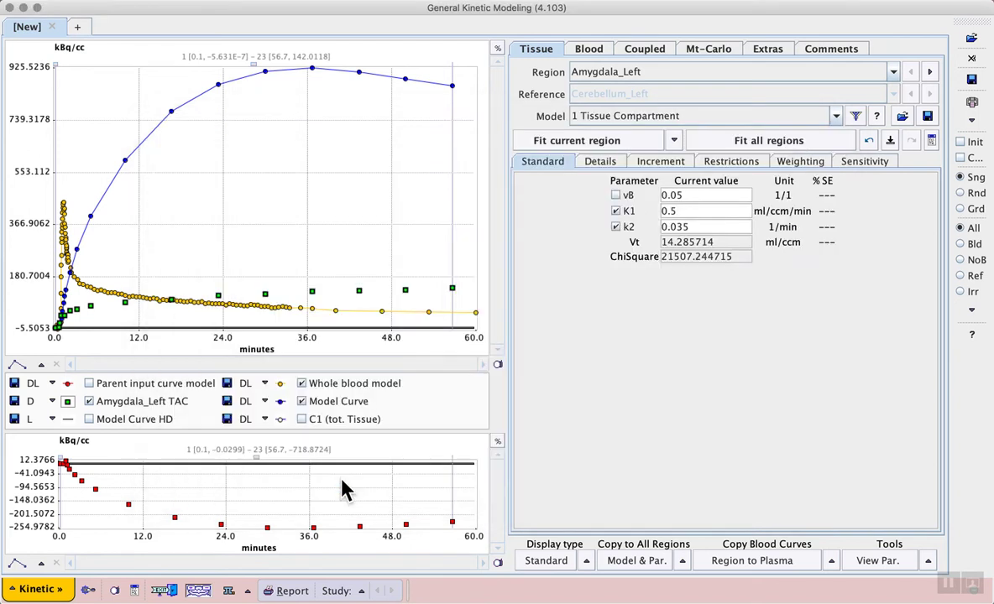
left_click(89, 383)
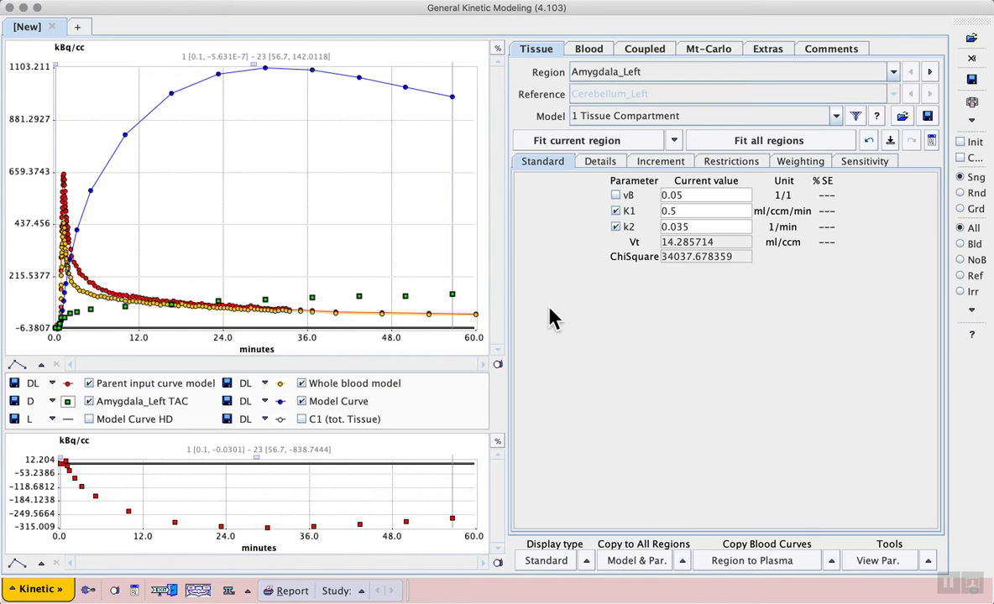
View the Blood tab settings, showing whole blood with a 0.0 sec delay.
left_click(587, 51)
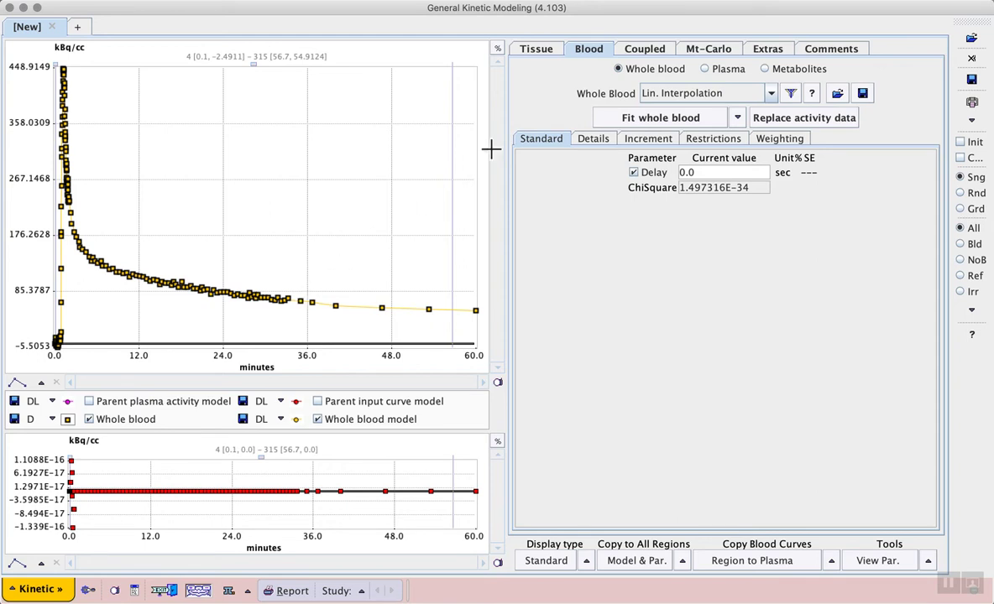
Display the plasma fraction data and hide the parent plasma activity model curve.
left_click(710, 71)
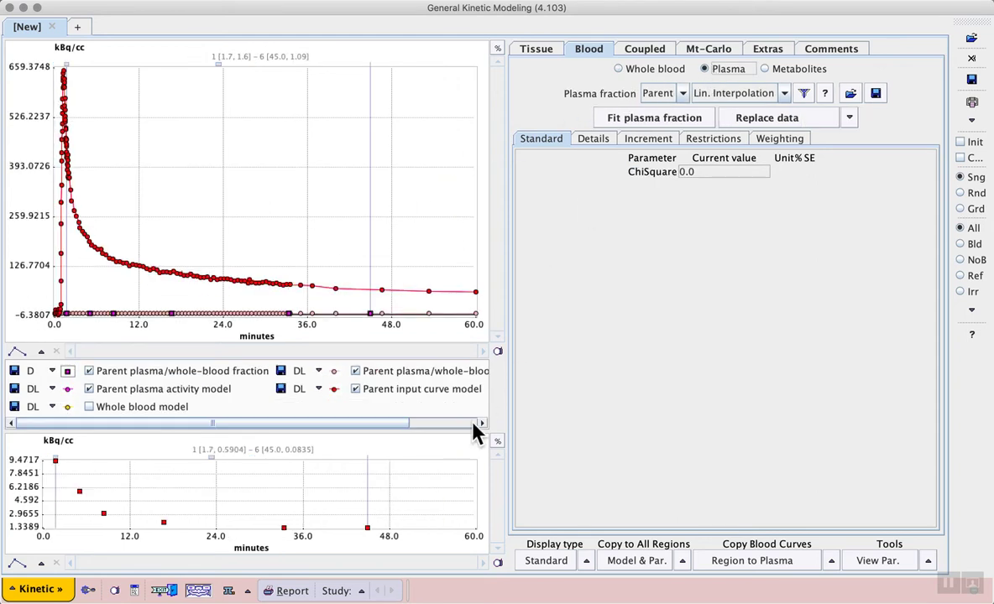
left_click(97, 392)
Toggle the parent input curve model off and back on, then return to whole-blood data.
left_click(357, 392)
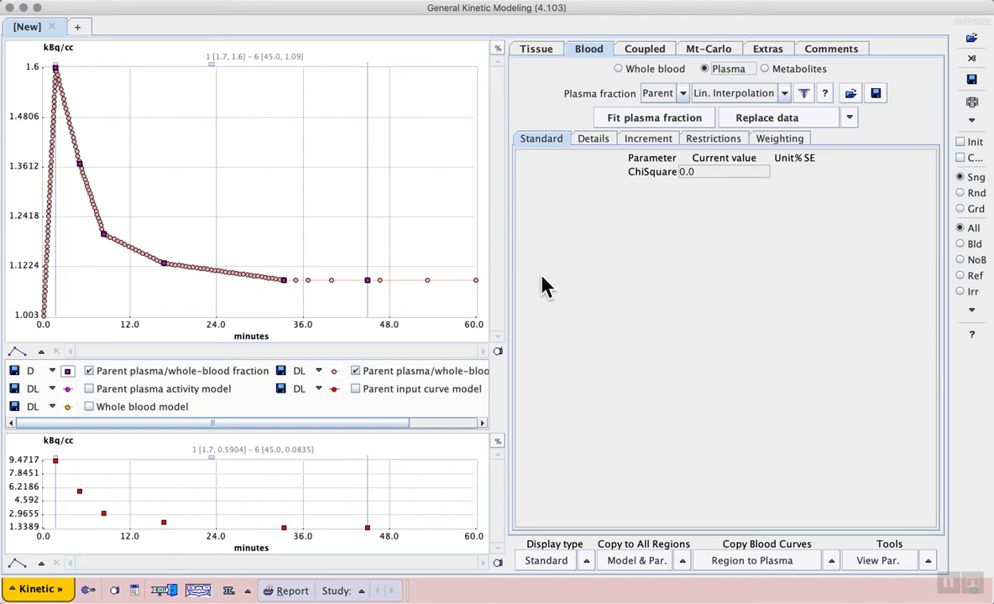
left_click(355, 390)
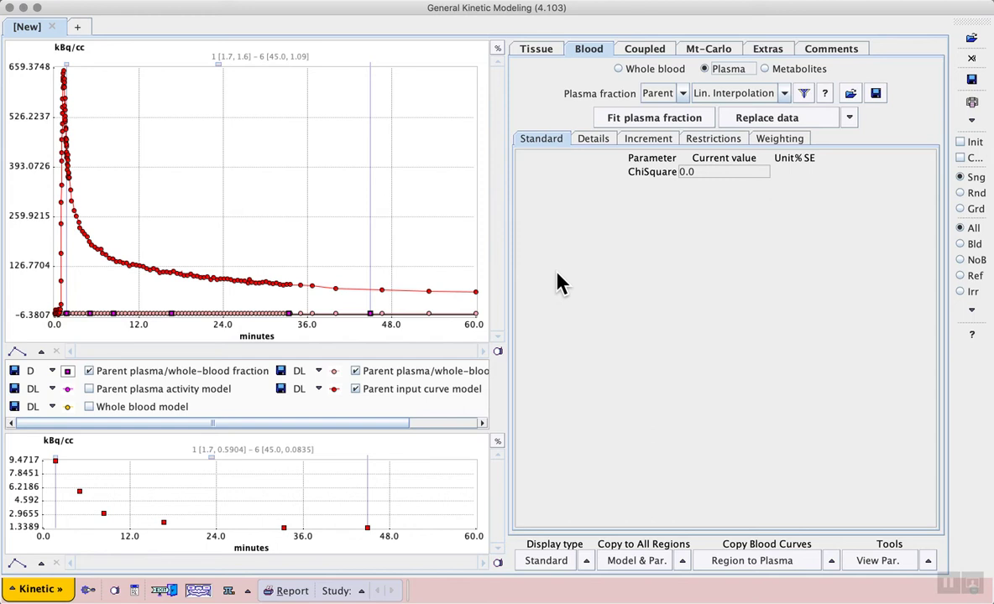
left_click(619, 70)
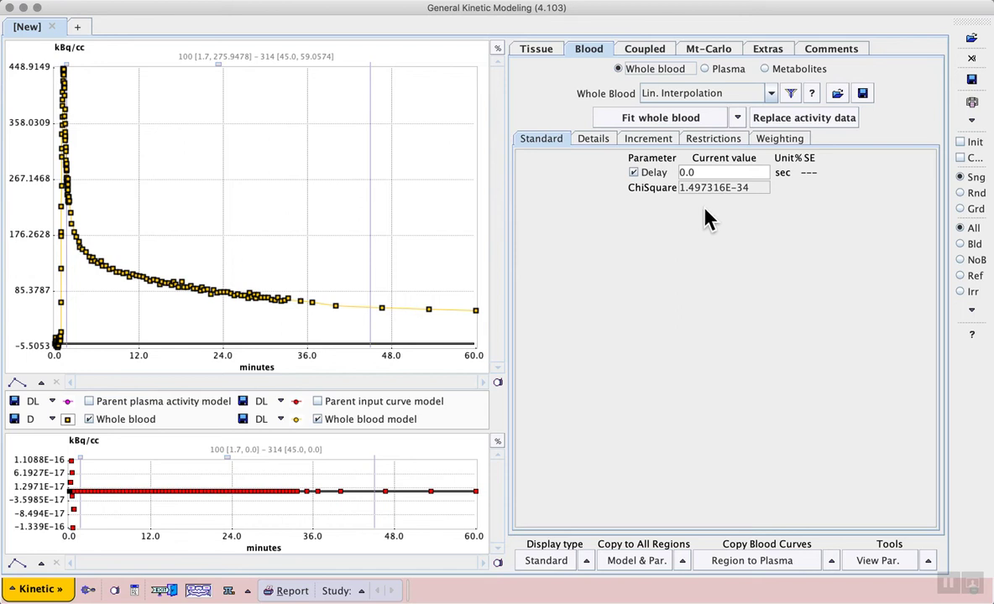
Set the whole-blood delay to 20 sec, raising ChiSquare to 224.588586.
left_click(702, 172)
type("20")
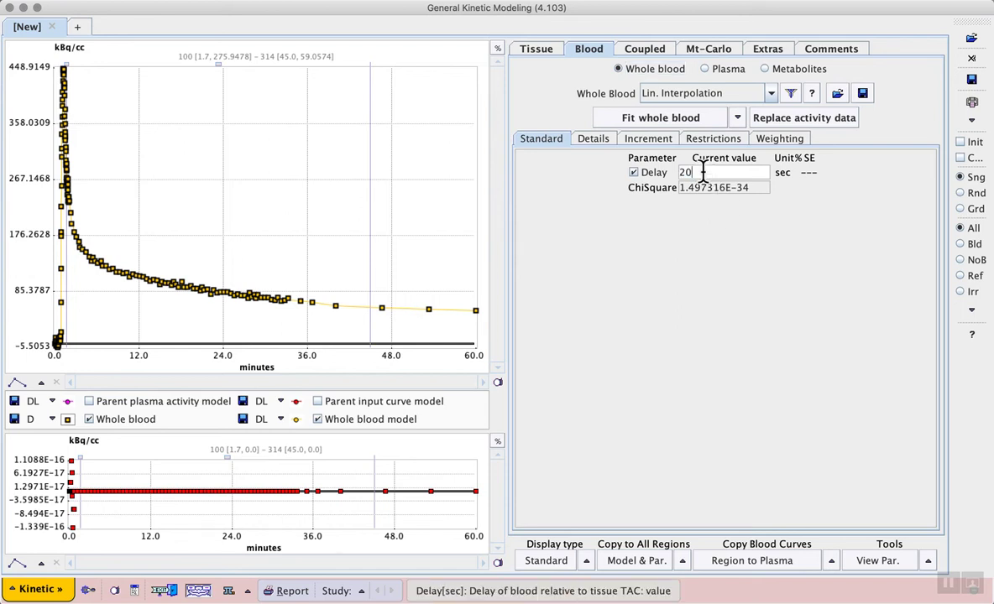
key("Return")
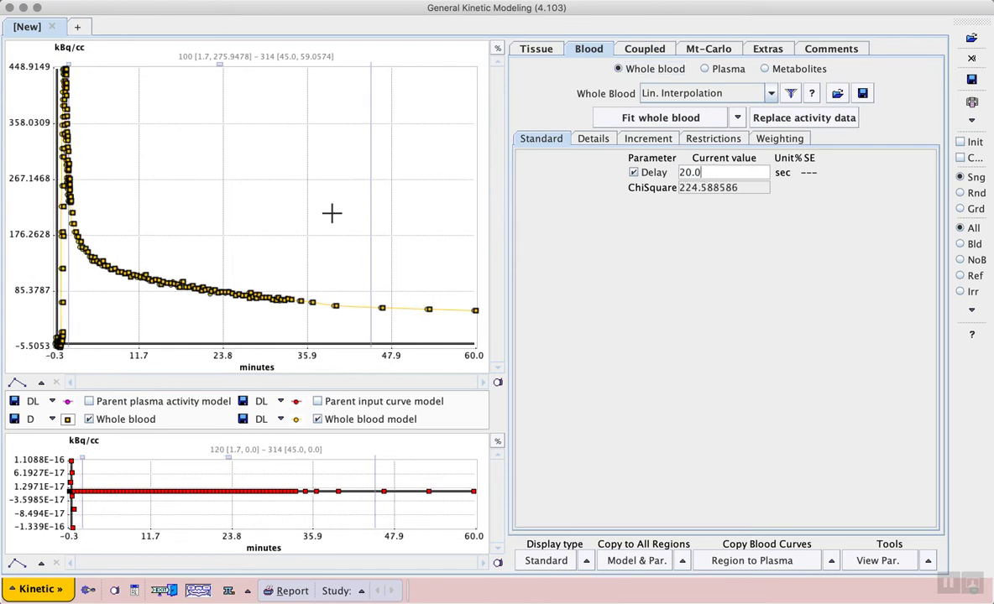
left_click_drag(76, 102, 37, 369)
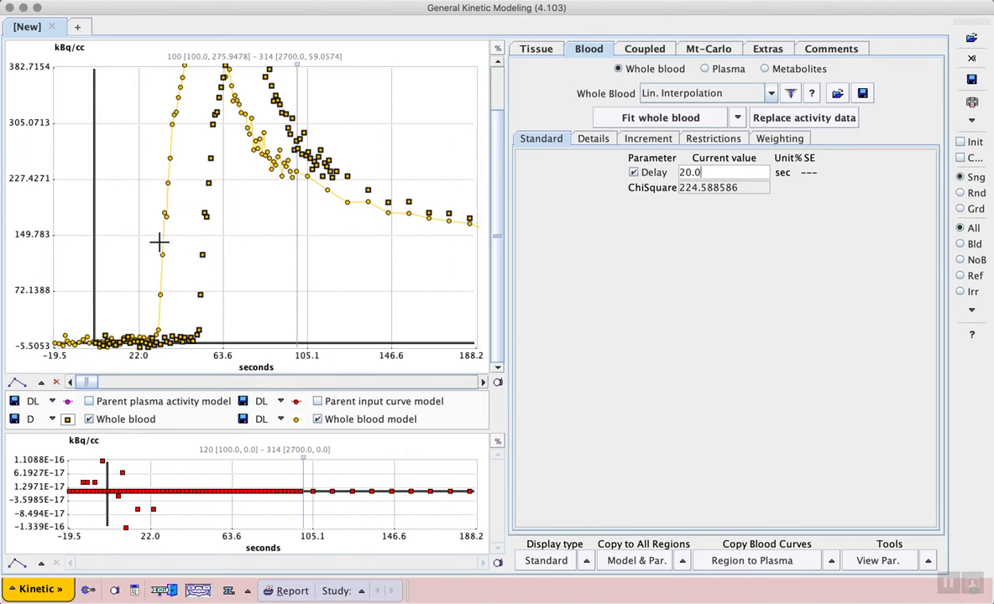
Restore the full 0–60 minute plot range and return to the Amygdala_Left tissue fitting parameters.
double_click(266, 275)
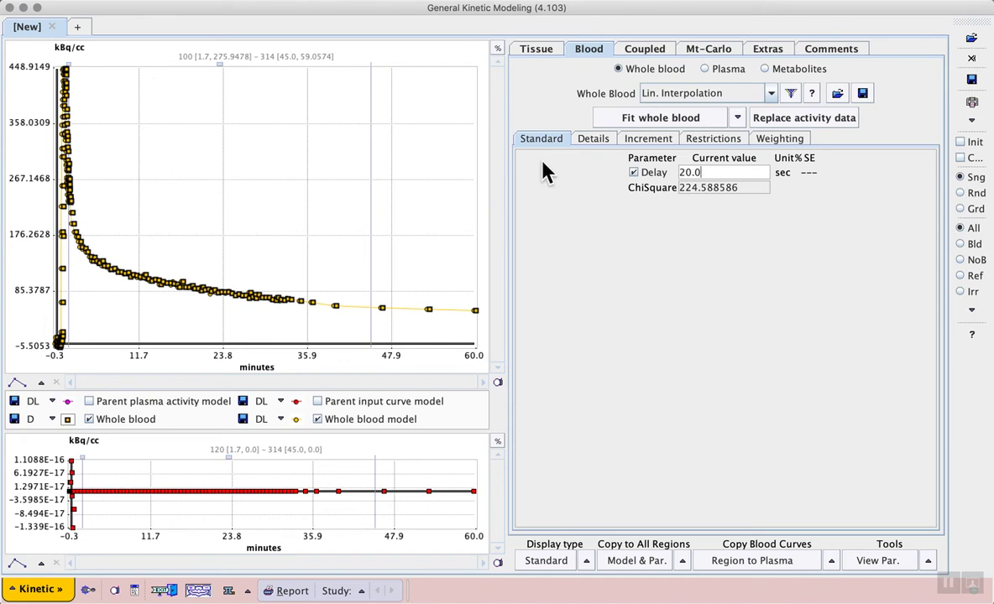
left_click(539, 54)
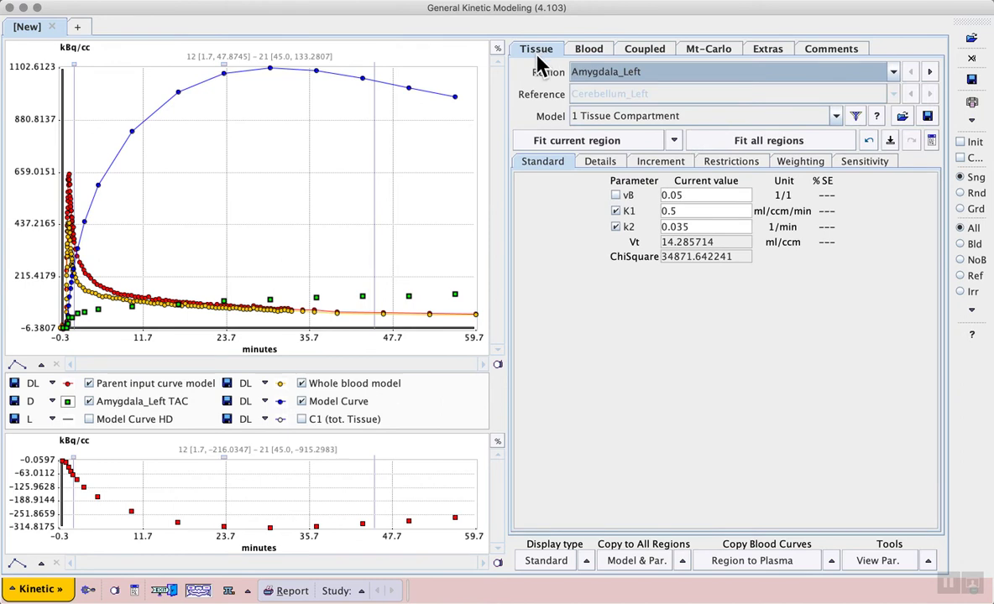
Switch the analysed region from Amygdala_Left to Cortex_Motor_Left in the Region list.
left_click(893, 74)
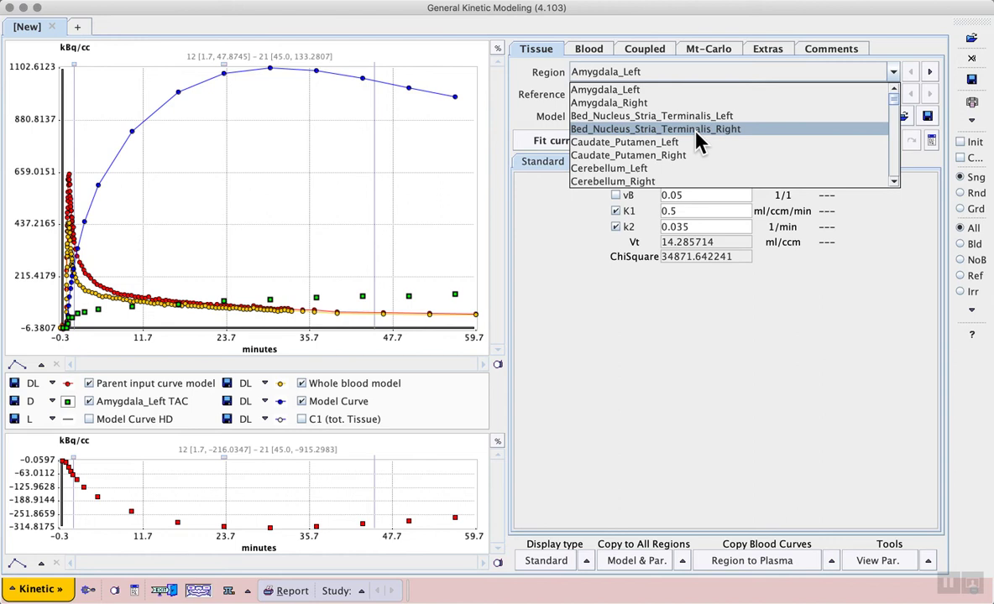
scroll(698, 141, "down", 3)
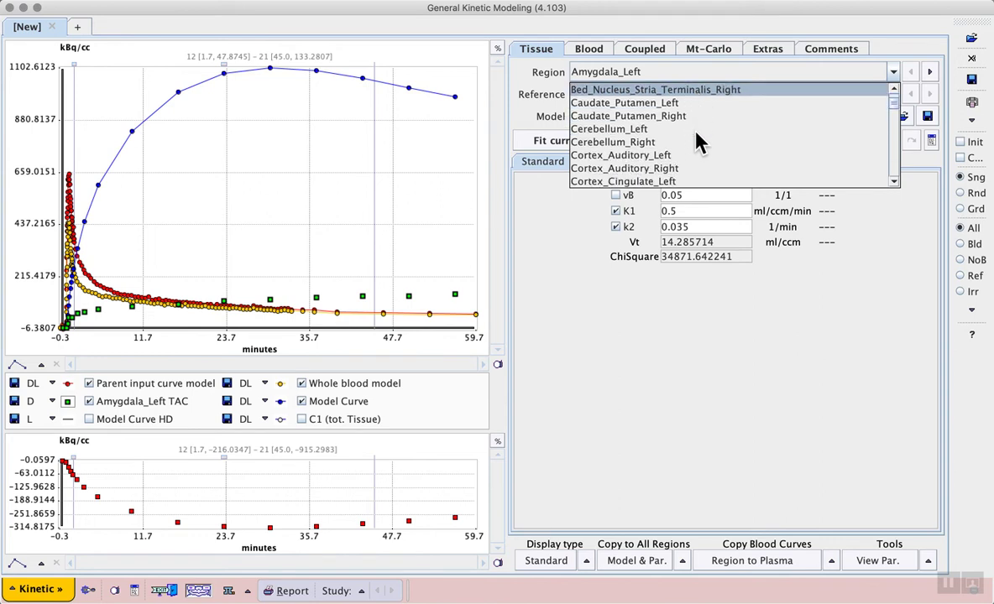
scroll(697, 141, "down", 2)
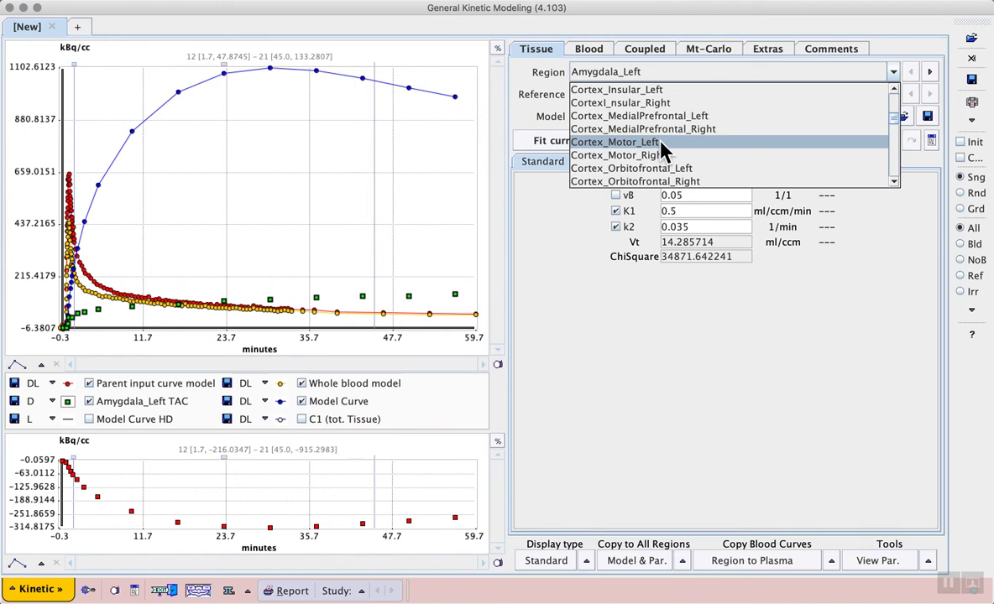
left_click(661, 143)
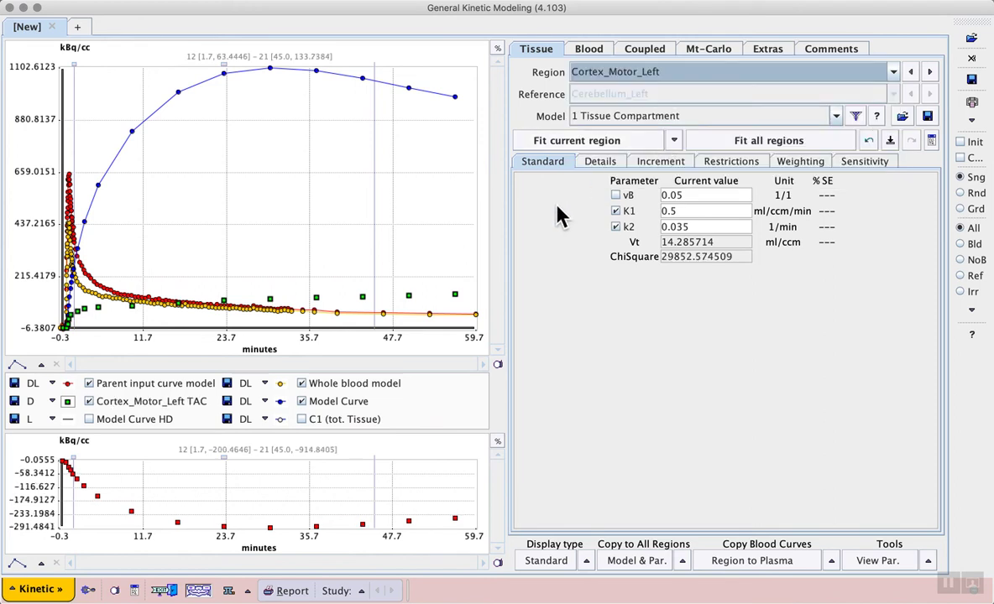
left_click(634, 117)
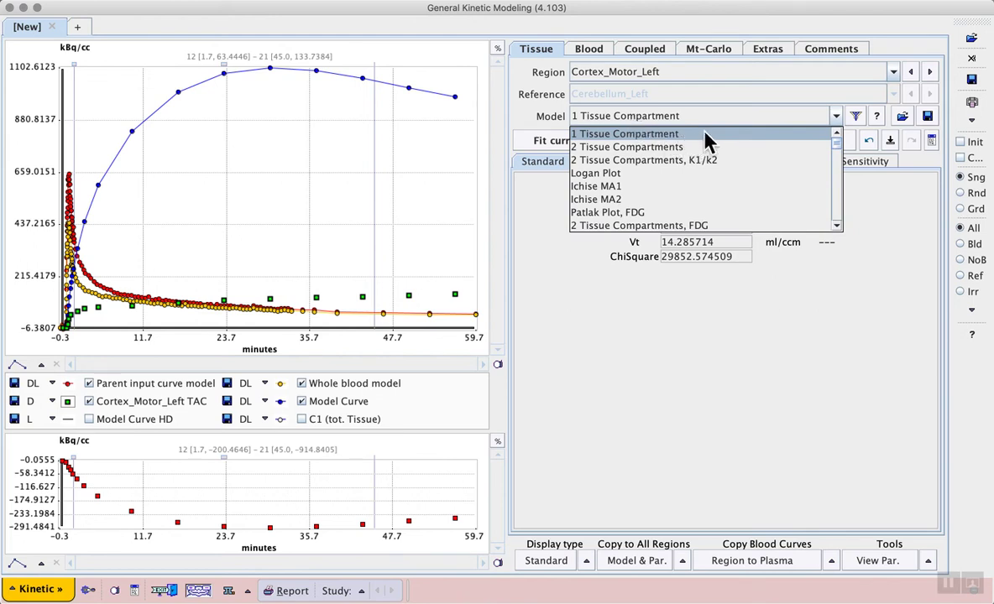
Fit Cortex_Motor_Left with 2 Tissue Compartments, FDG and k4 fitted, hiding both blood model curves.
left_click(719, 227)
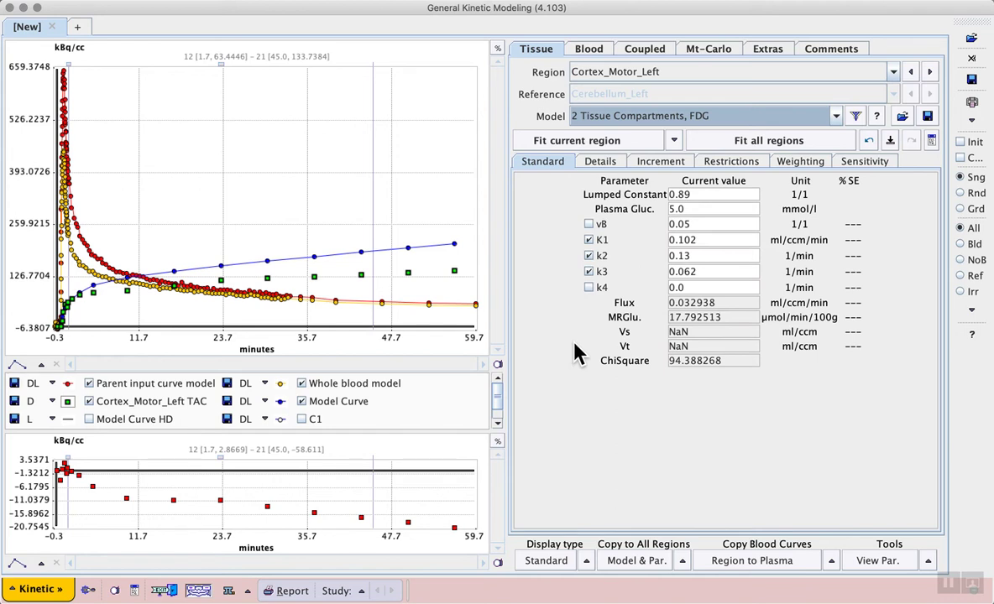
left_click(589, 287)
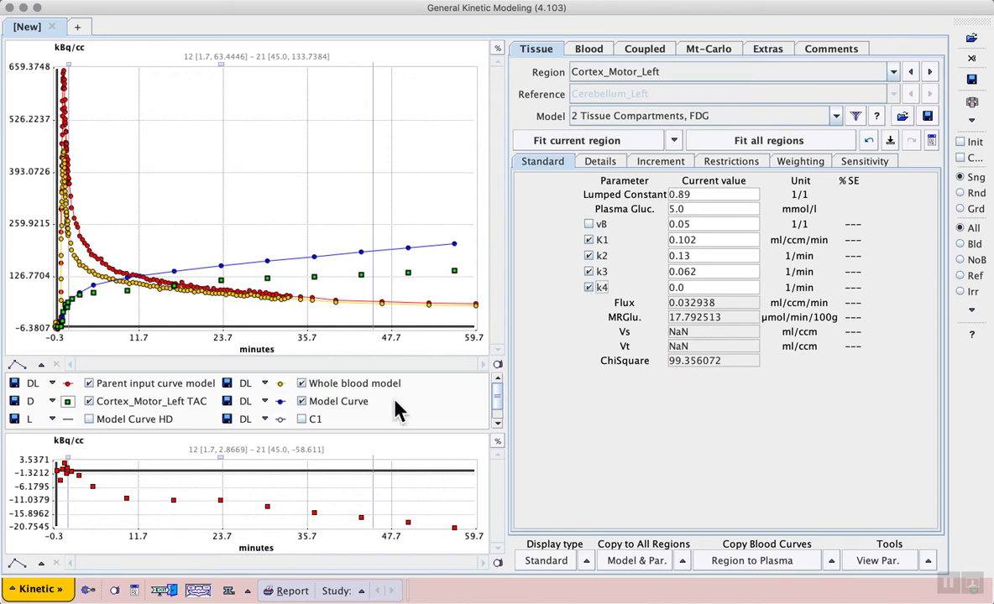
left_click(301, 383)
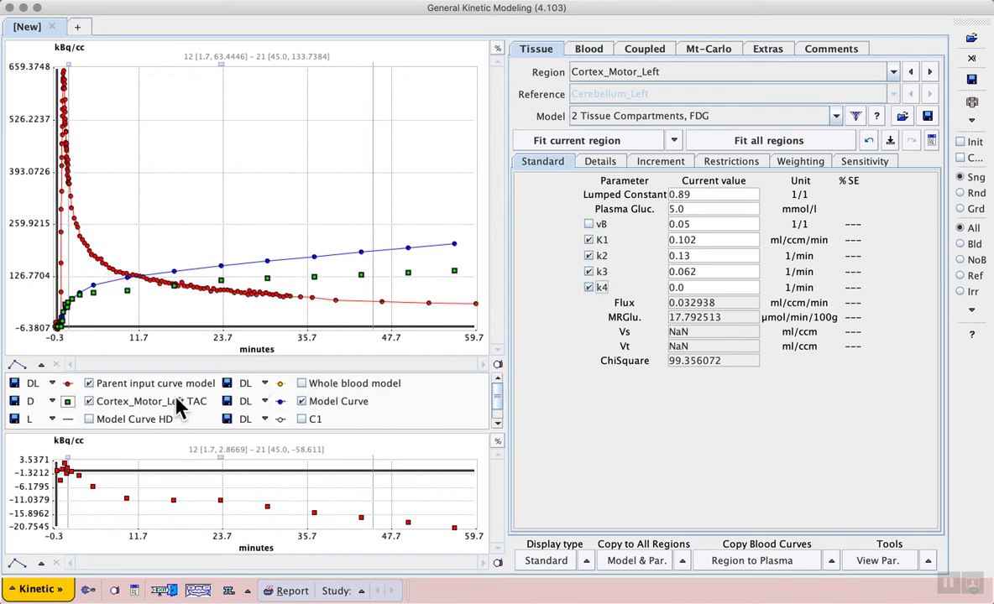
left_click(95, 385)
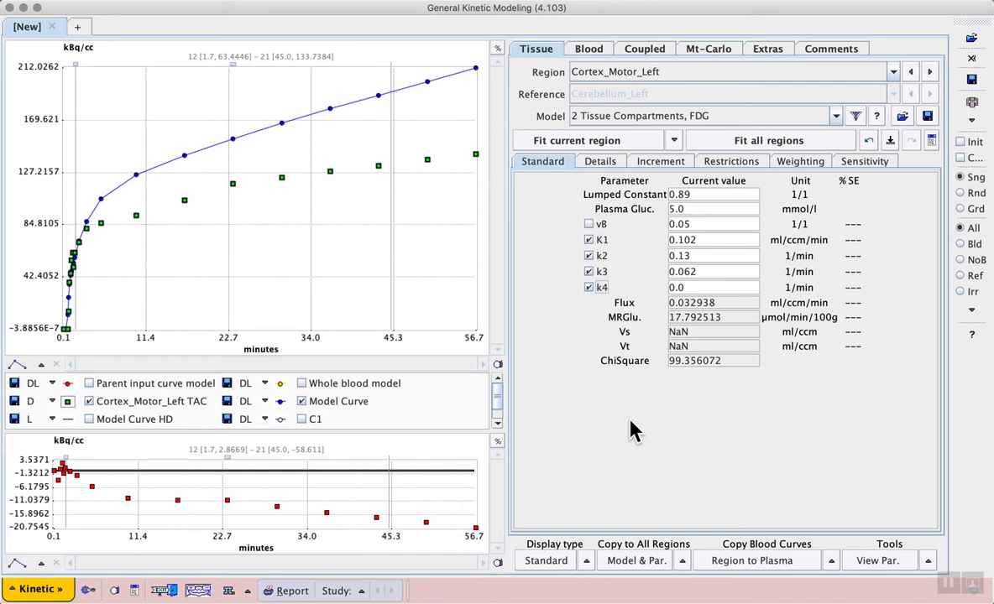
left_click(586, 143)
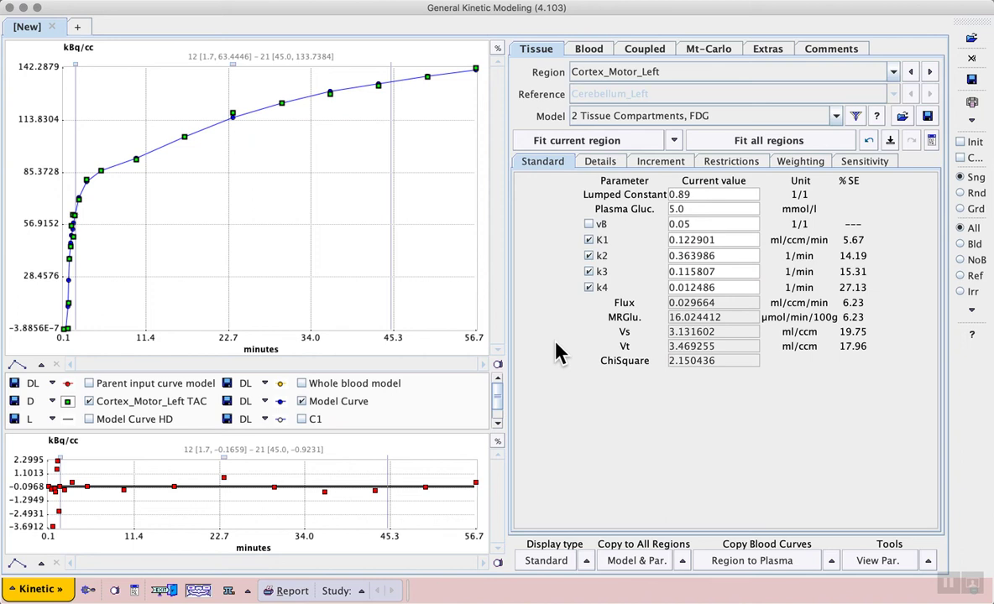
Show the alternative fitting options of the Fit current region button.
left_click(674, 141)
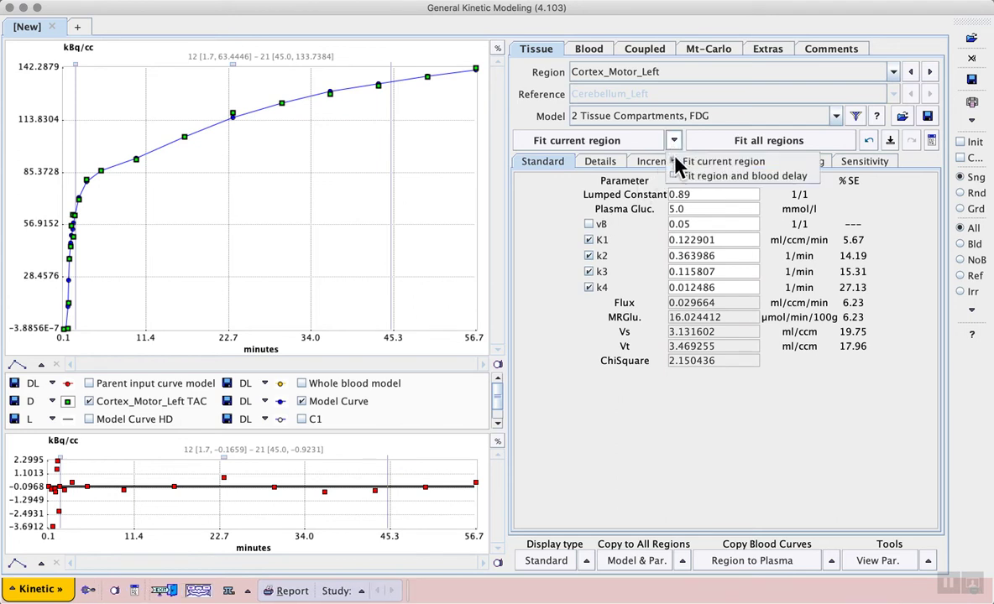
Refit Cortex_Motor_Left with blood delay, confirming the 15.149588 sec delay estimate.
left_click(774, 177)
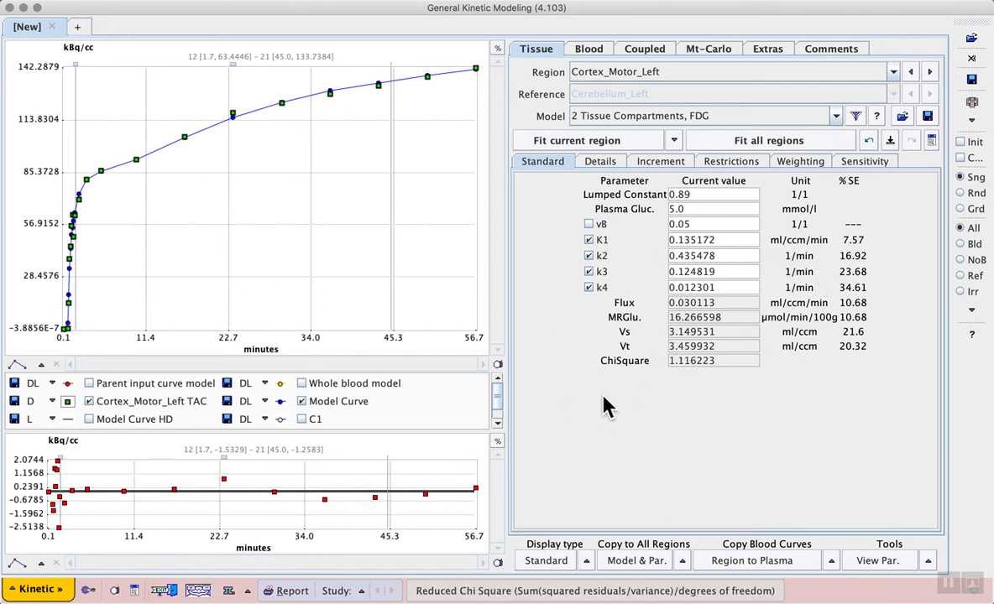
left_click(588, 51)
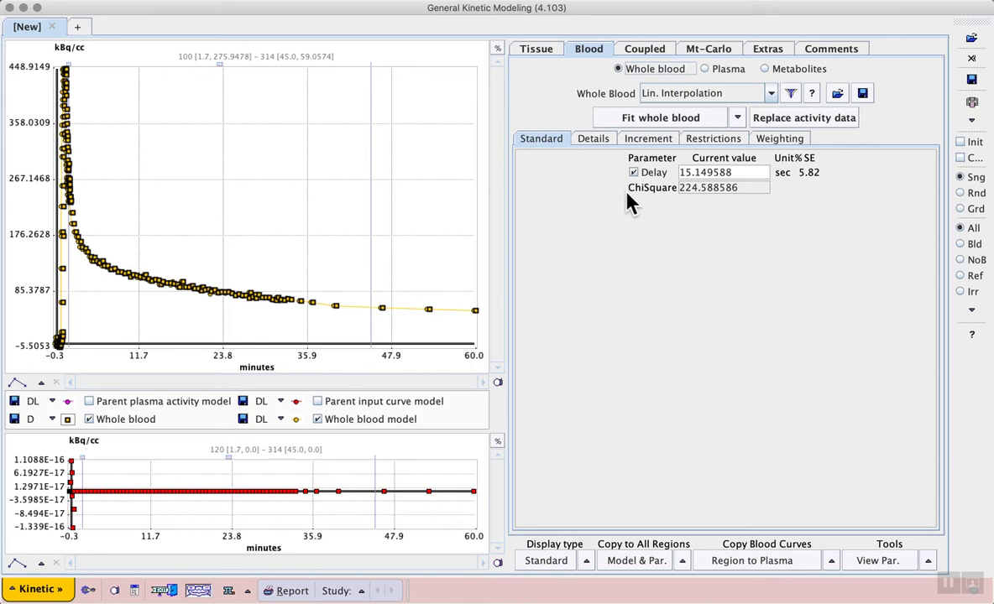
left_click(538, 51)
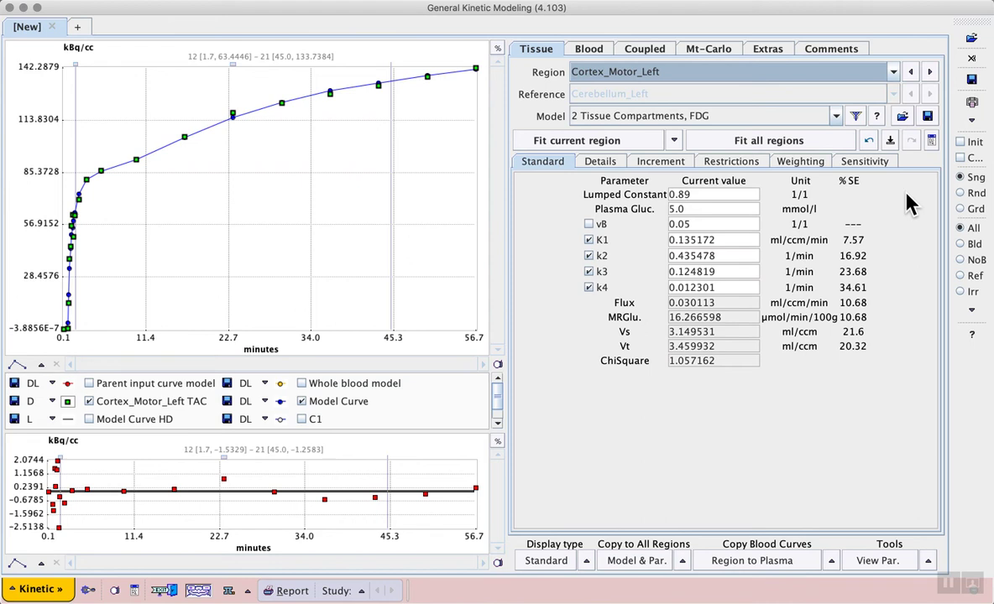
Compare the fitted-delay and 20 sec delay fits' AIC, SC, R2 and ChiSquare in the history.
left_click(931, 140)
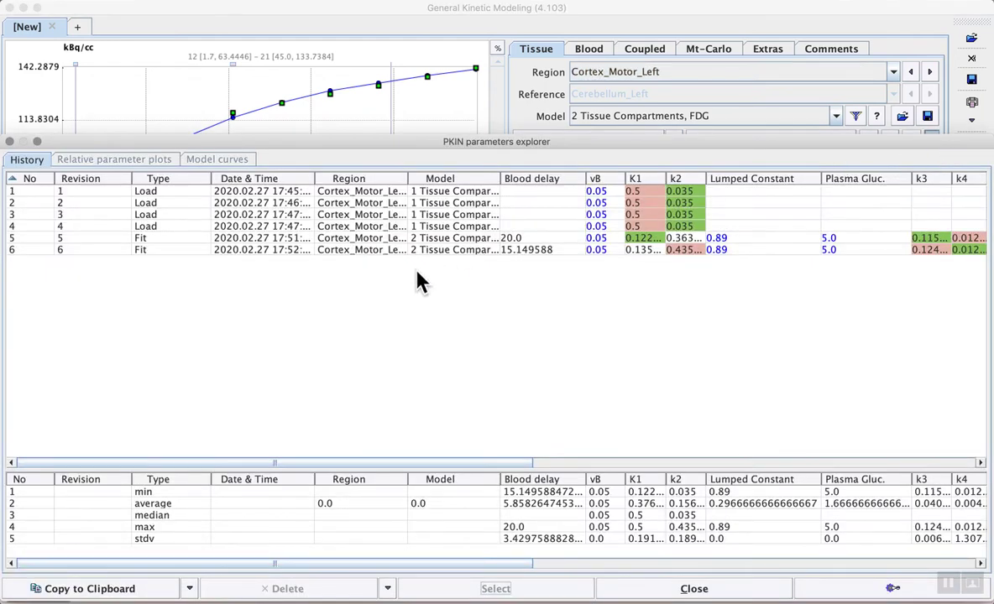
left_click(357, 251)
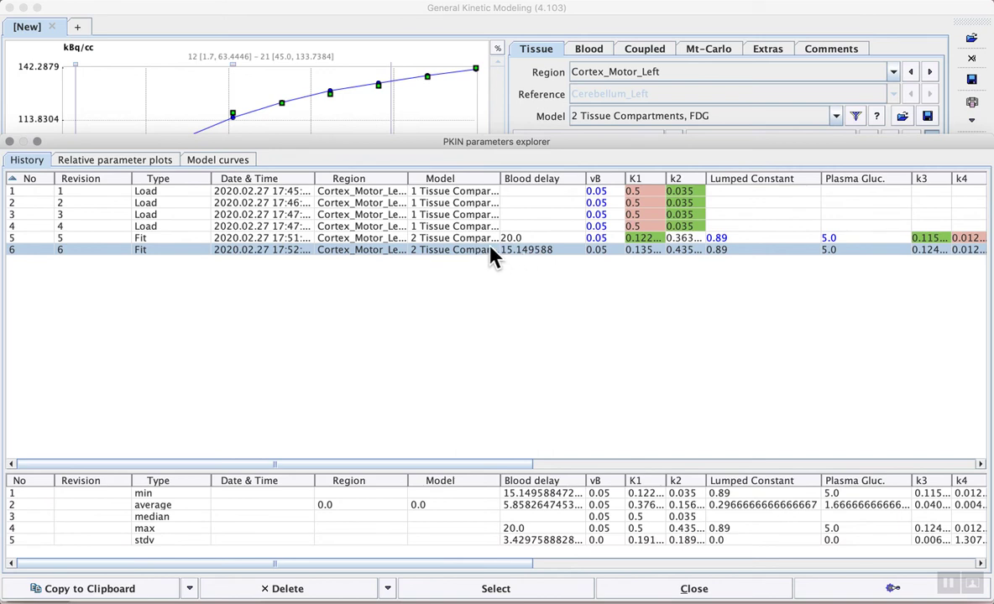
left_click(527, 238)
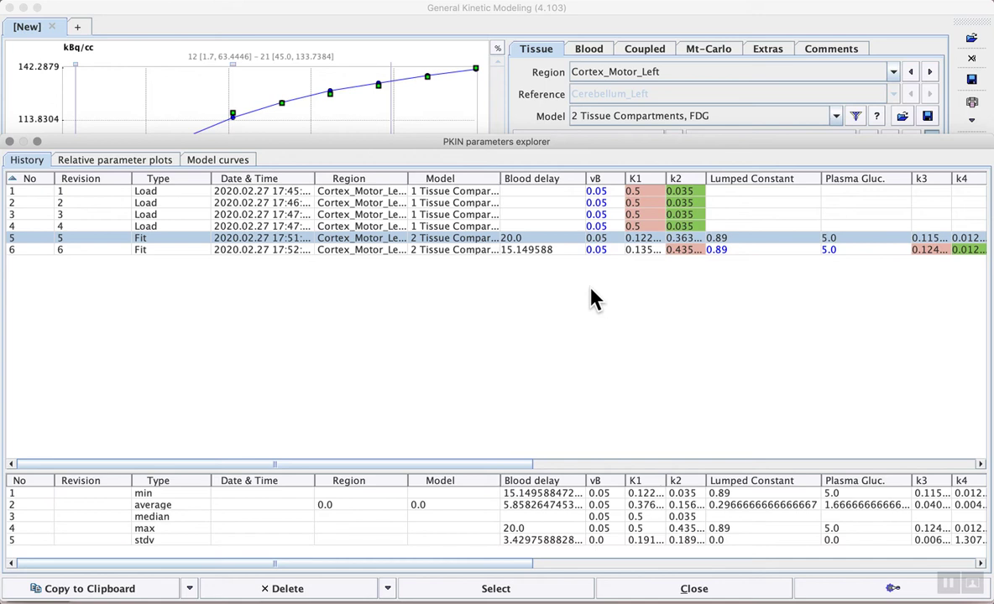
scroll(668, 286, "right", 10)
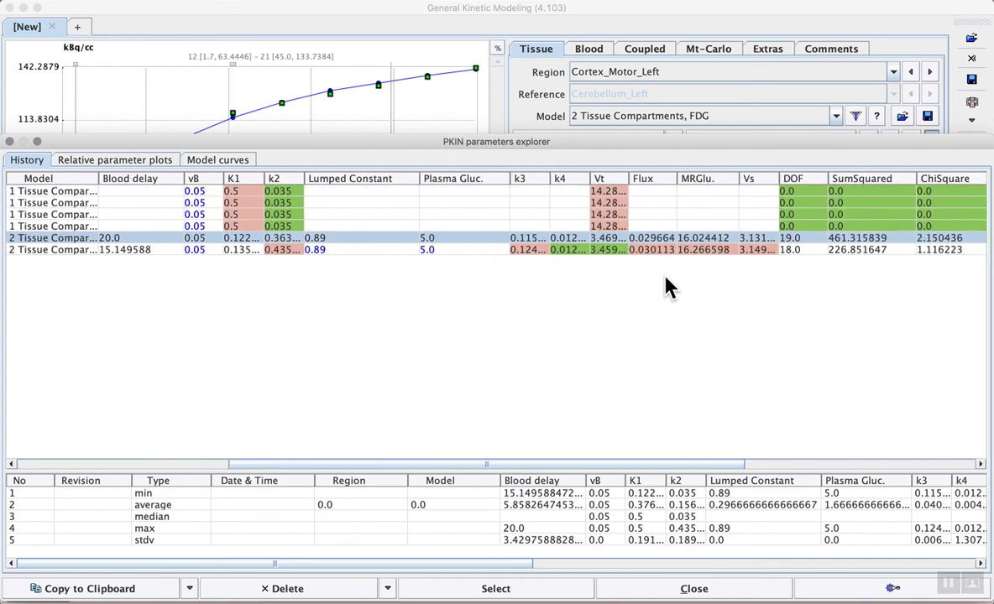
scroll(668, 298, "right", 10)
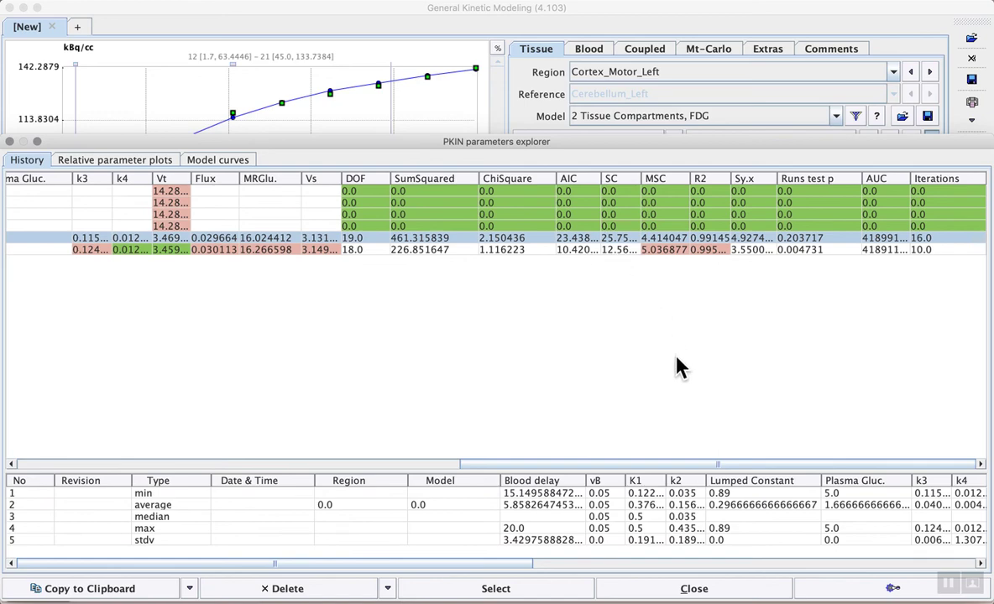
left_click(671, 588)
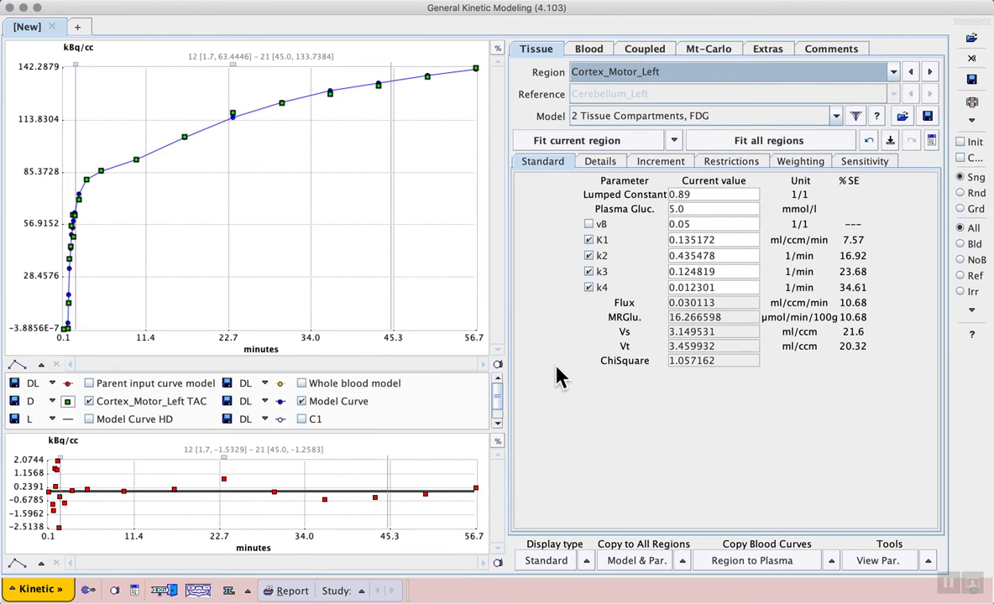
Fix k4 at 0.0, refit Cortex_Motor_Left, and view this third fit in the history.
left_click(589, 287)
double_click(707, 287)
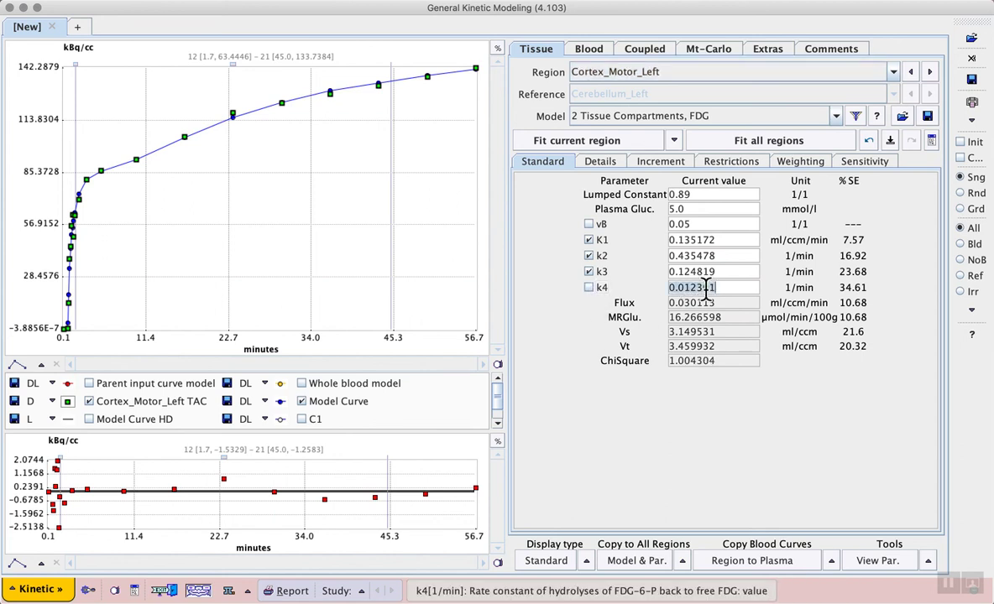
type("0.0")
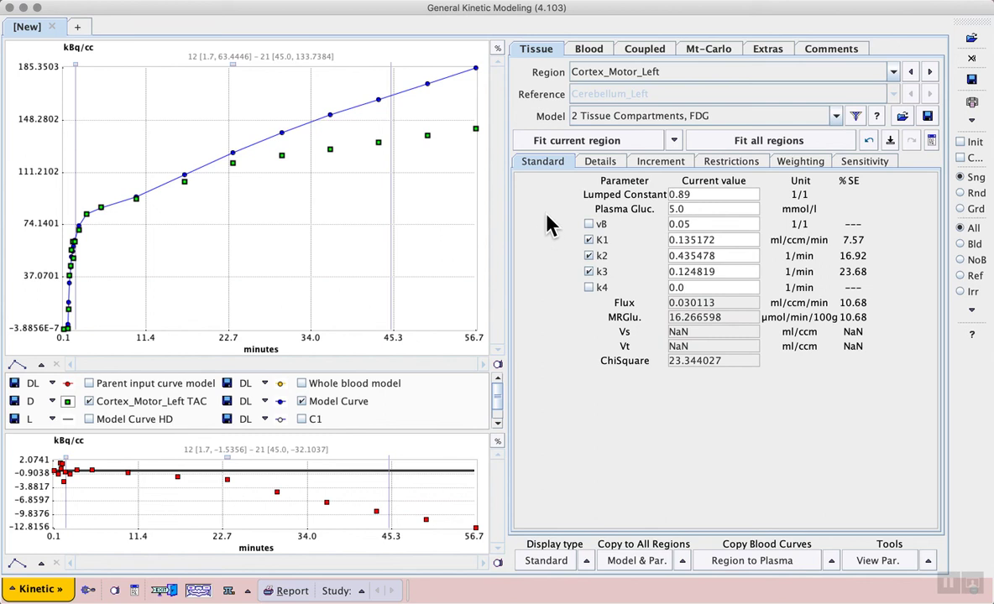
left_click(599, 140)
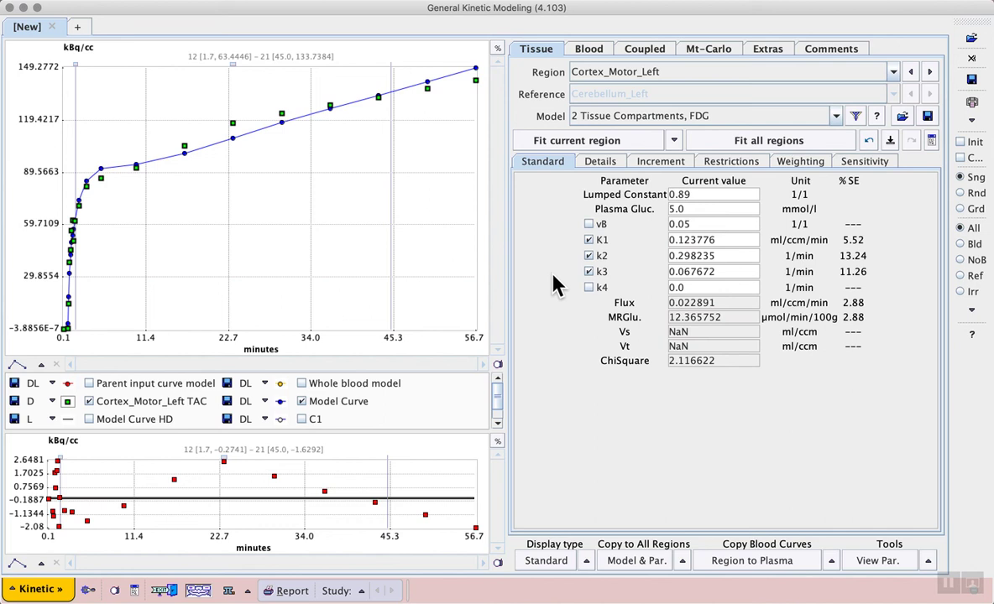
left_click(932, 141)
scroll(826, 334, "right", 3)
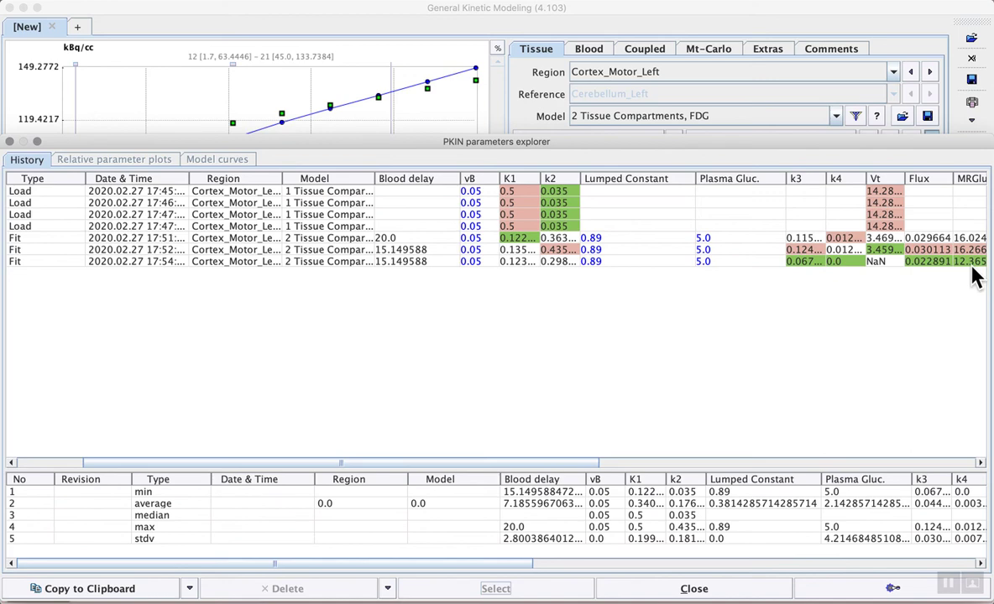
Reload the 17:52 history fit with k4 free (k4 0.012301, ChiSquare 1.057162).
left_click(641, 250)
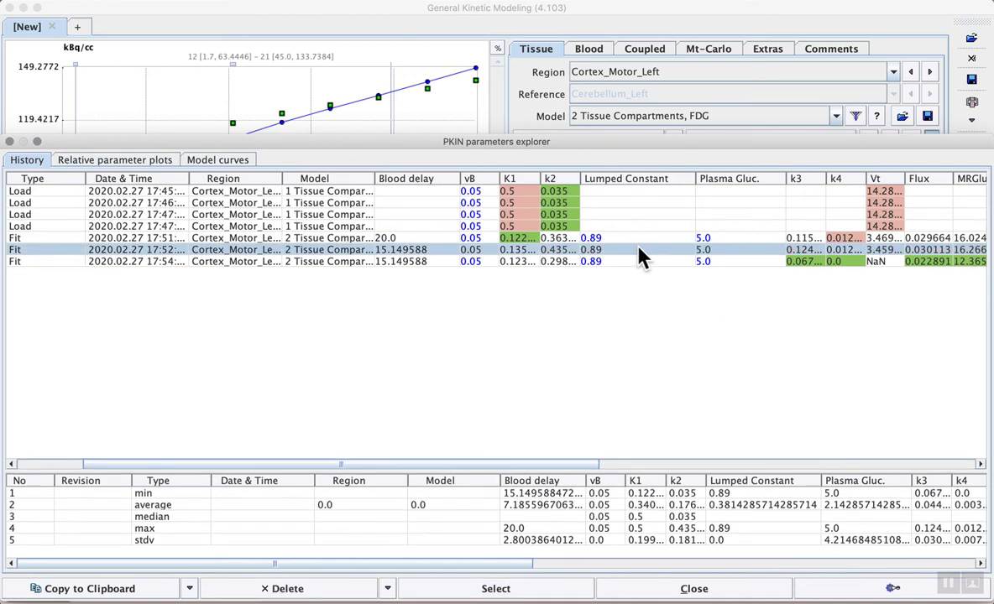
double_click(445, 250)
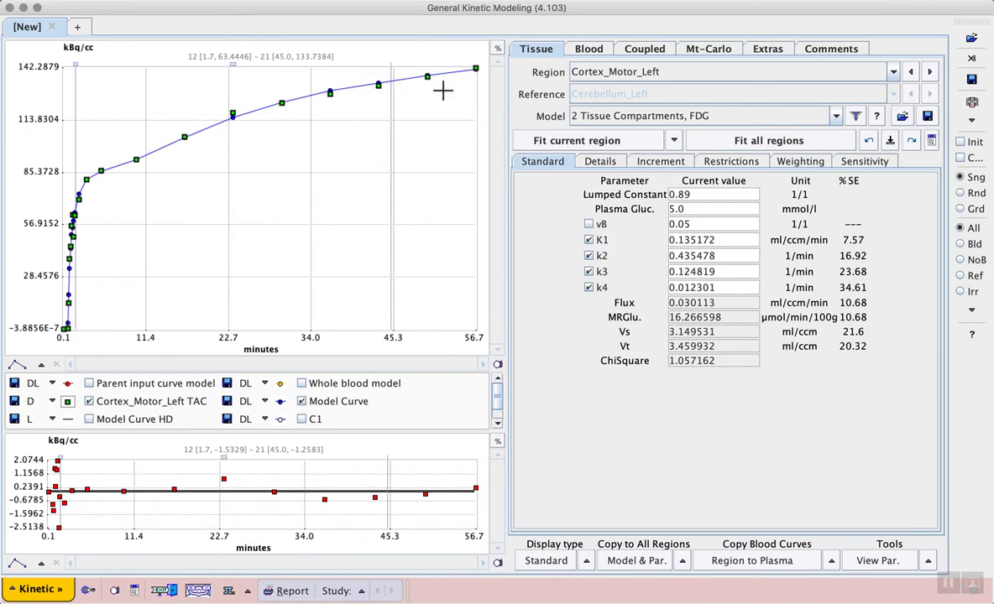
Fit the two-tissue FDG model to every atlas region at once.
mouse_move(646, 324)
left_click(809, 143)
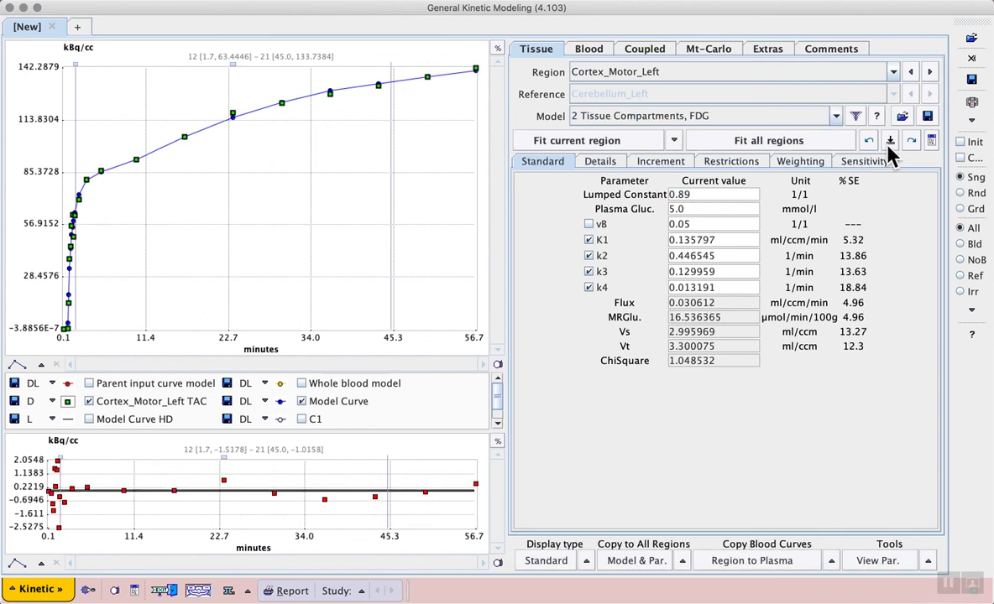
Inspect the Cortex_Frontal_Association_Right and Medulla_Left fits, then list fitted parameters for all regions.
left_click(893, 73)
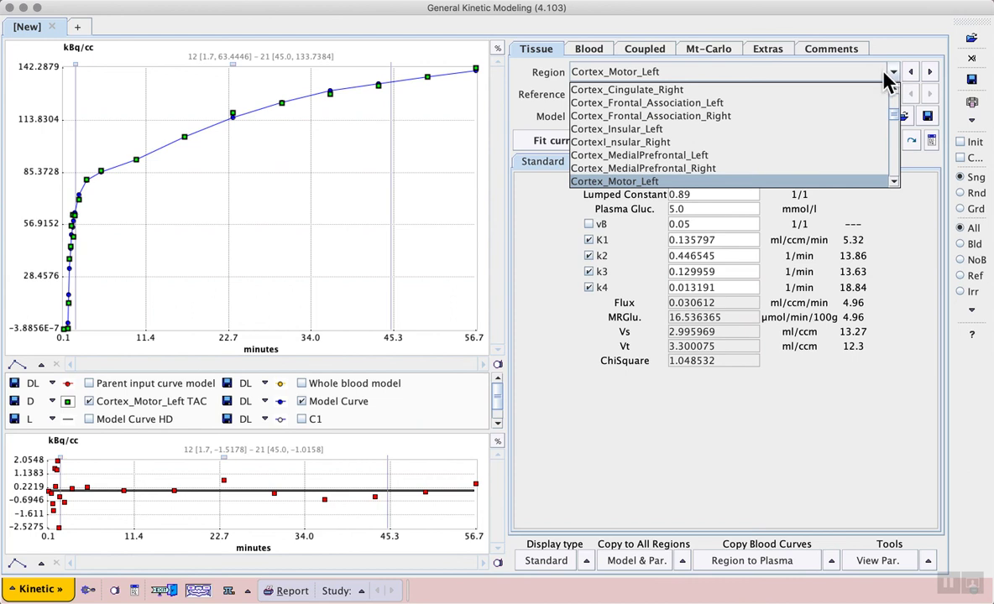
left_click(662, 124)
left_click(831, 74)
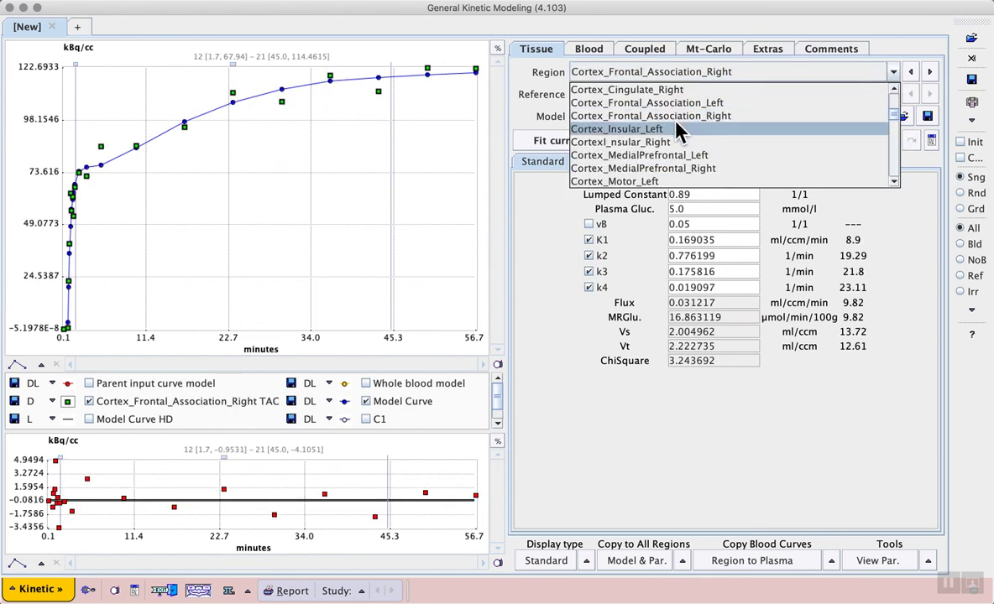
scroll(678, 133, "down", 3)
scroll(663, 139, "down", 2)
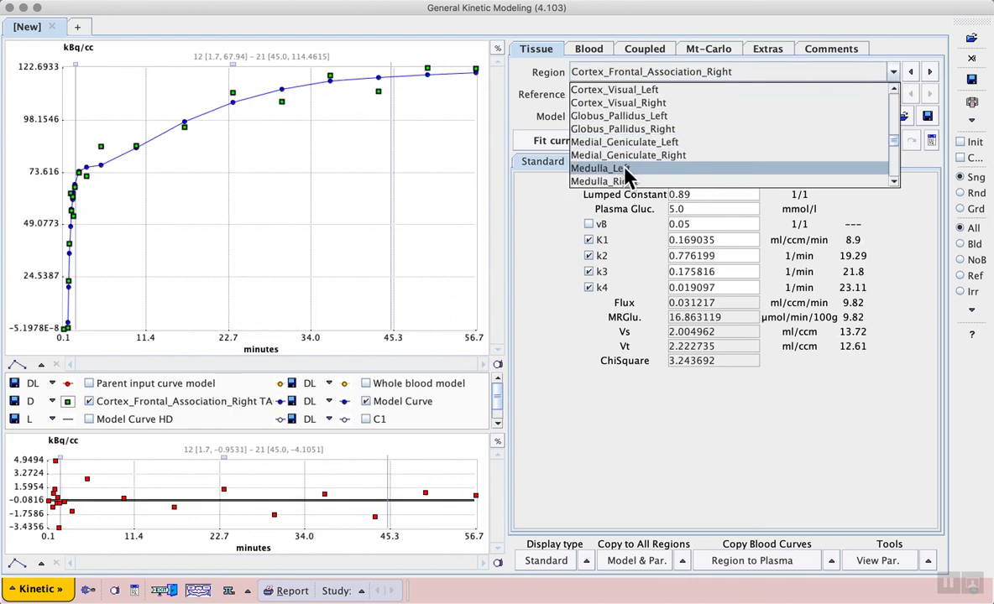
left_click(625, 167)
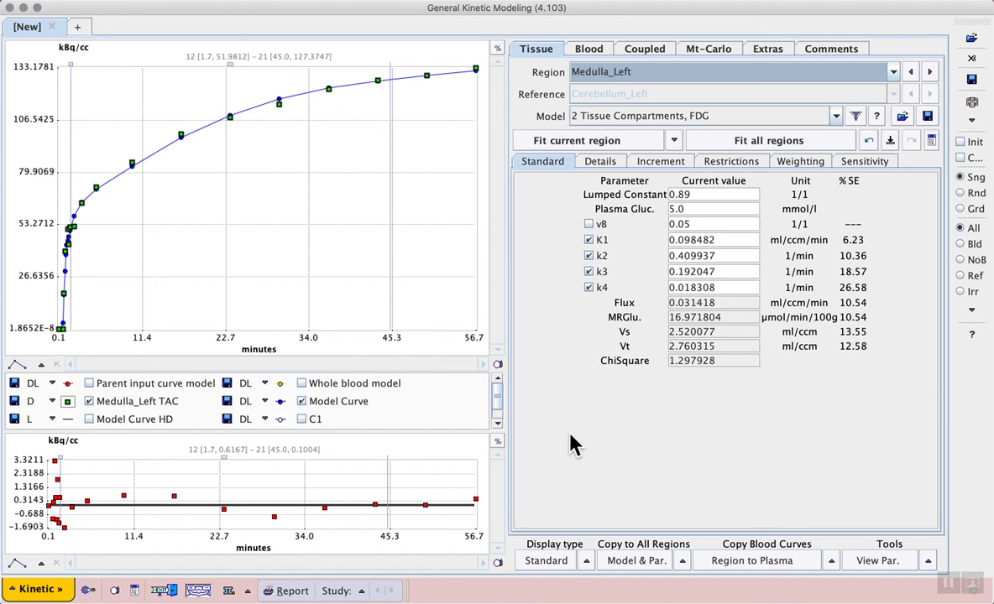
left_click(901, 568)
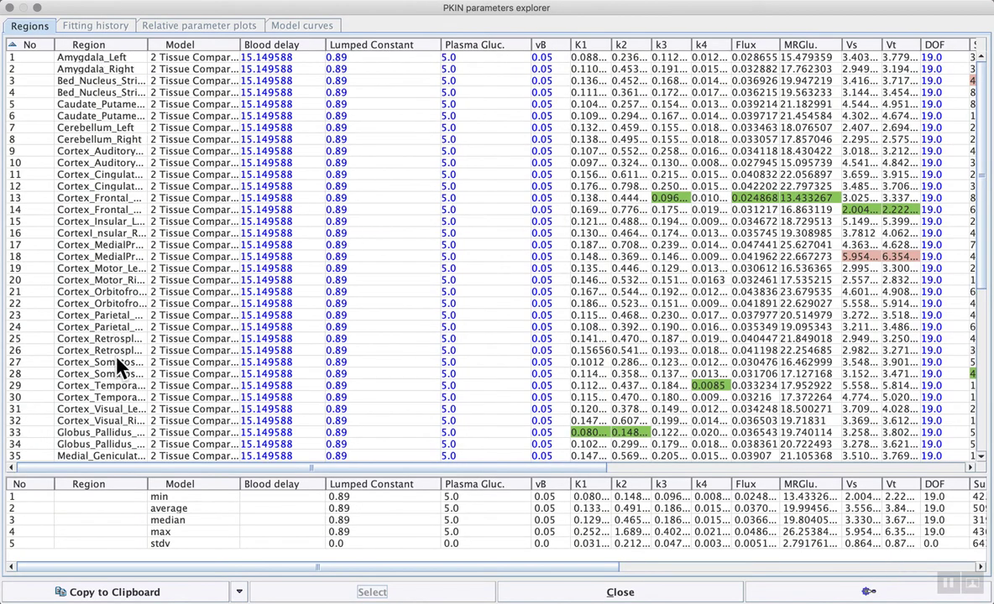
Review every region's fitted parameters (blood delay 15.149588), copy the table to the clipboard, then close the explorer.
scroll(764, 339, "down", 8)
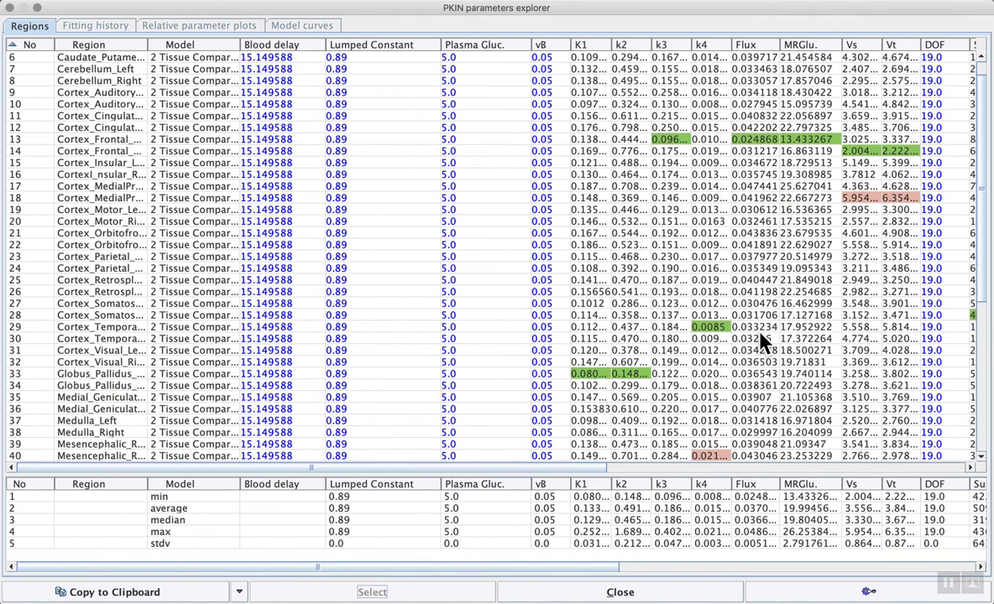
scroll(763, 339, "up", 8)
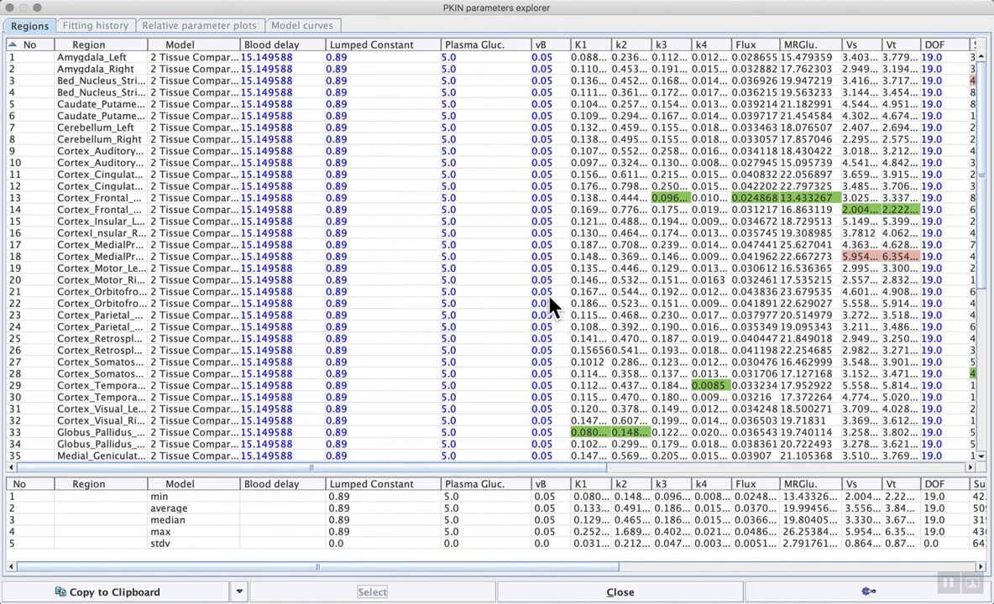
left_click(151, 585)
left_click(615, 587)
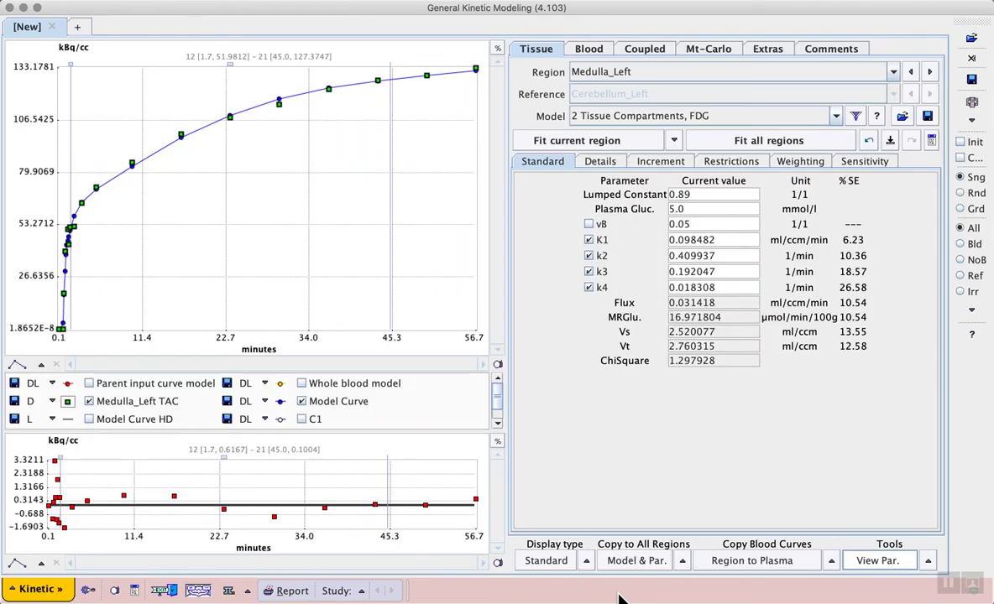
Choose Save KM File from the Kinetic menu to write the fit to the BrukerPCI database.
left_click(46, 590)
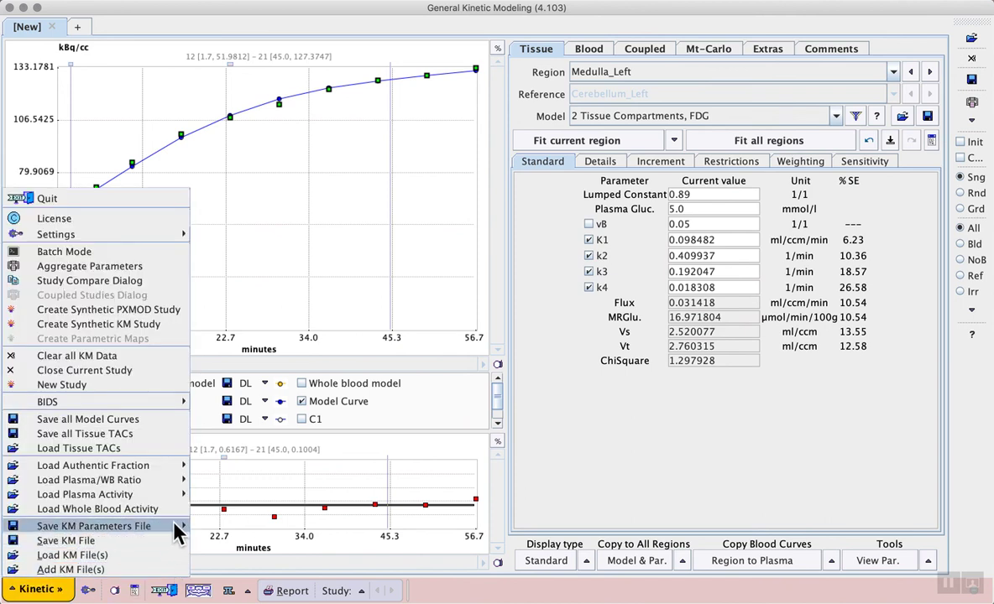
mouse_move(178, 531)
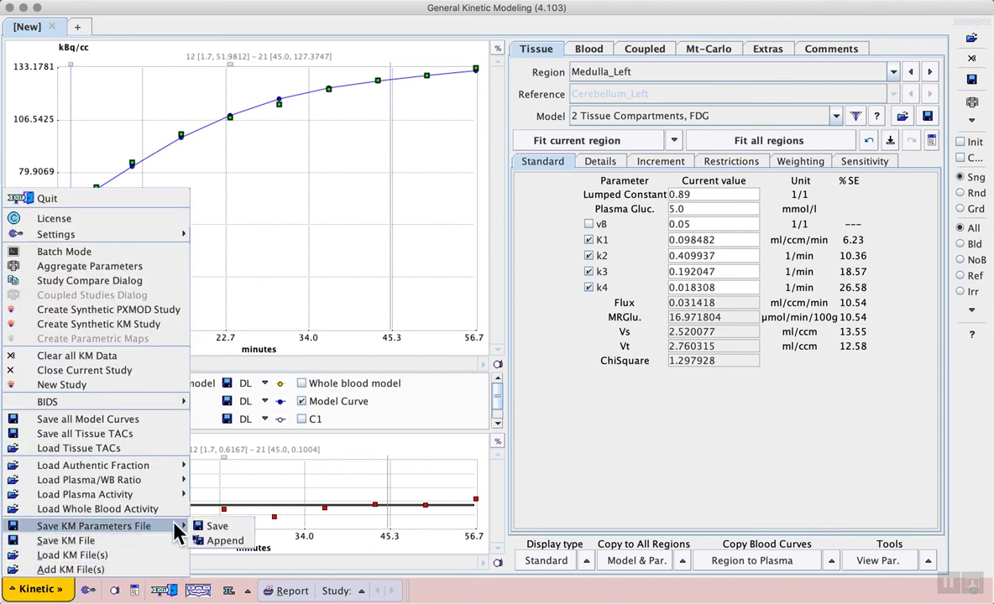
left_click(132, 547)
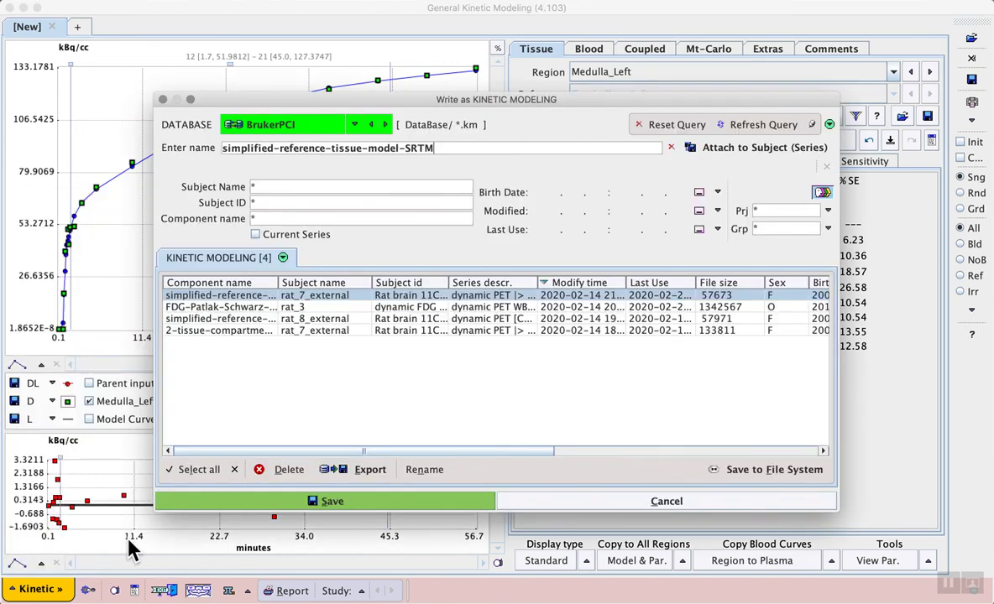
Name the KM file FDG-2TC-Schwarz-atlas-regions-test, adapted from the FDG-Patlak-Schwarz-atlas-regions entry.
left_click_drag(278, 283, 396, 283)
left_click(252, 307)
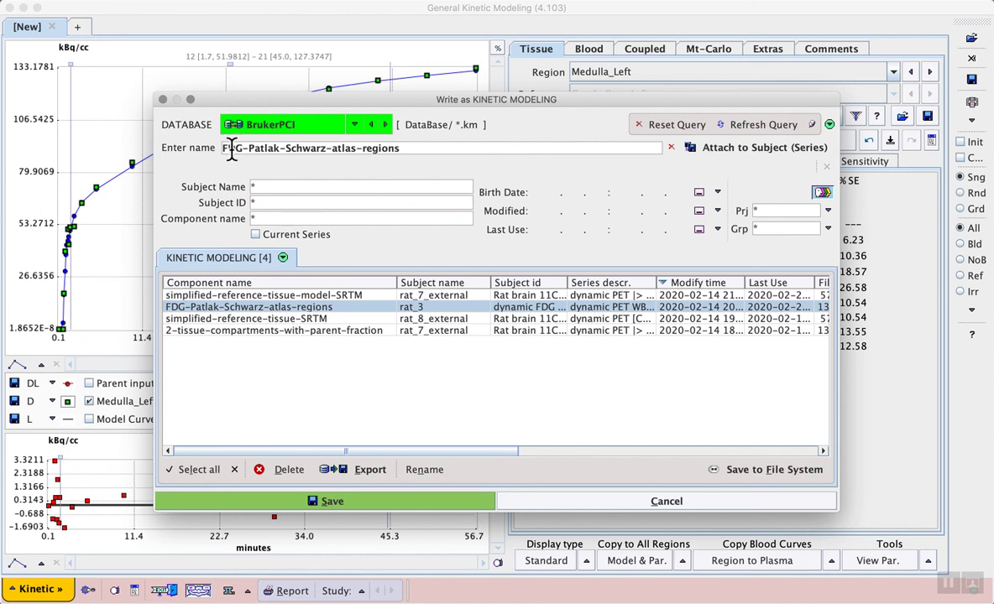
left_click(258, 148)
key("Delete")
key("Delete")
key("Delete")
key("Delete")
key("BackSpace")
key("BackSpace")
type("2TC")
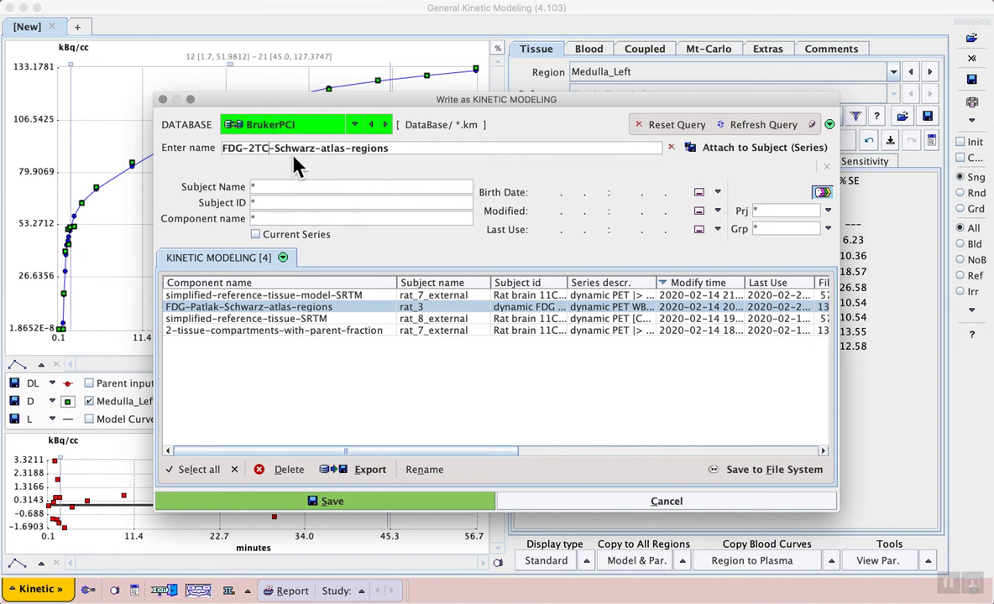
left_click(405, 147)
type("-test")
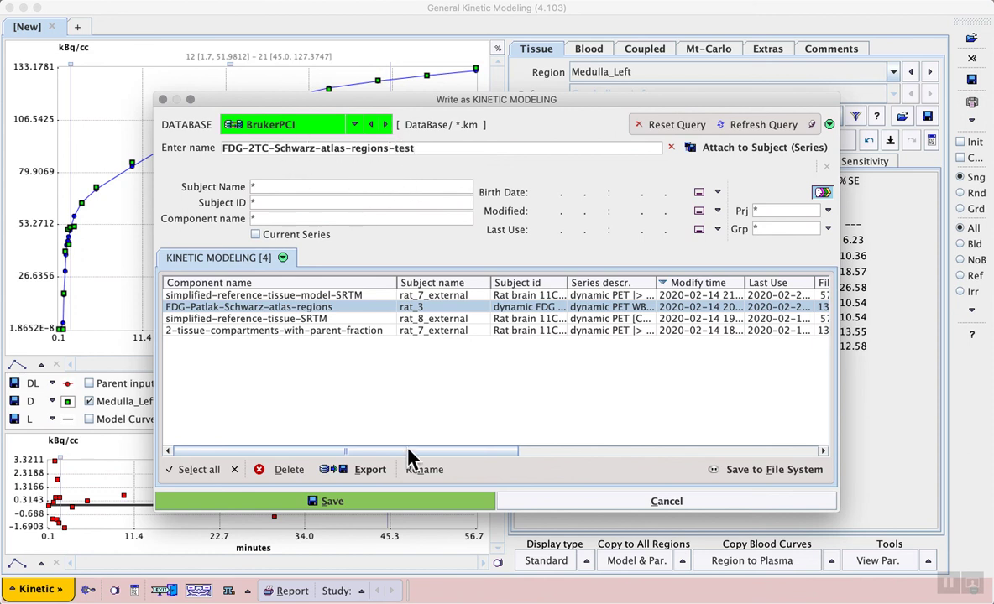